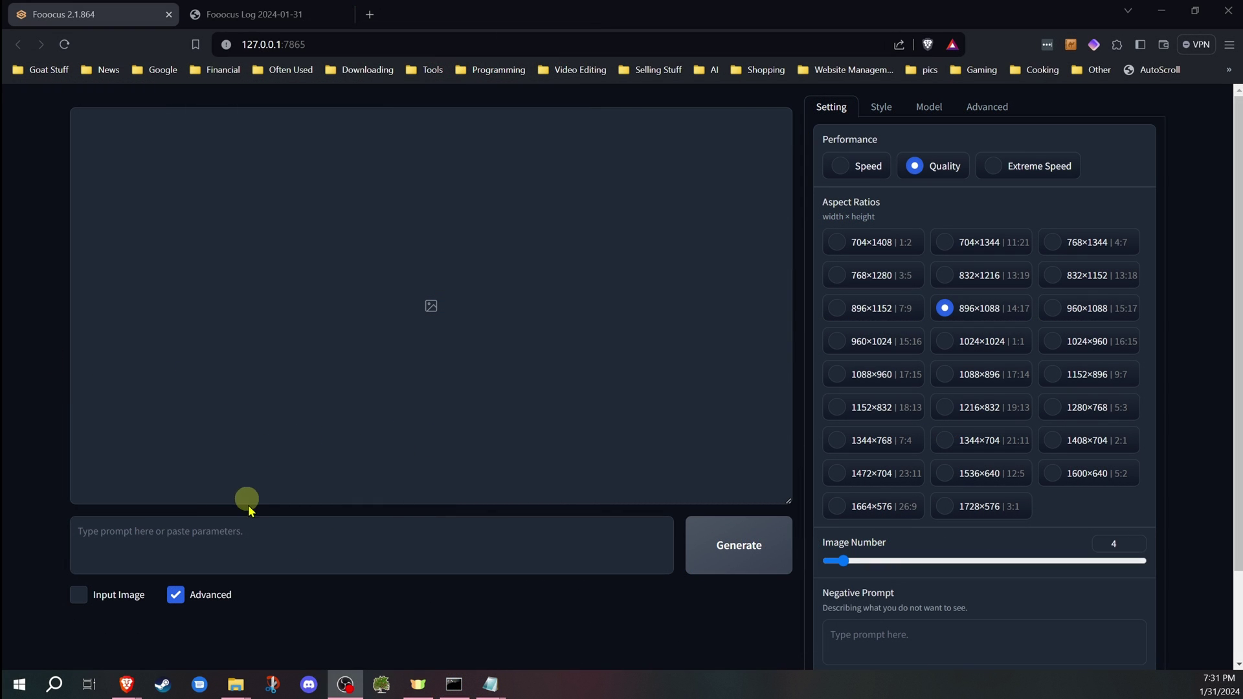
Generate four images from 'a __color__ motorcycle' and bring up the Fooocus log
left_click(226, 537)
type("a __color__ motorcycle")
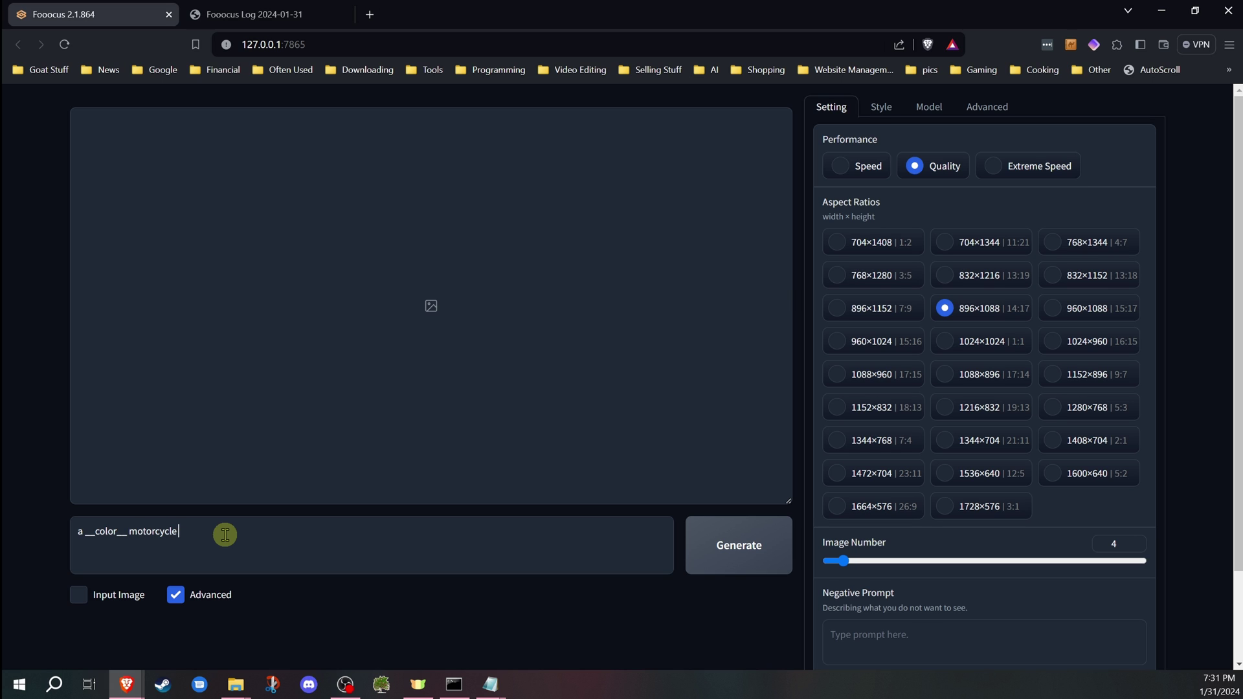
left_click(225, 534)
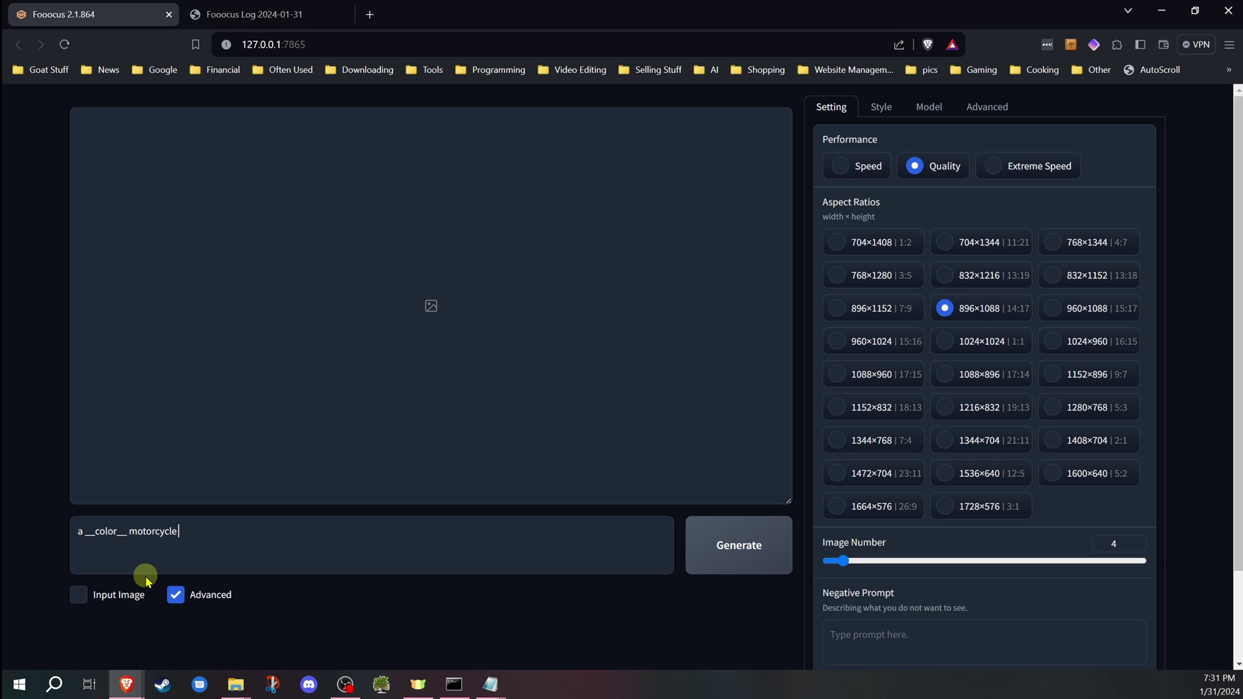
left_click(736, 542)
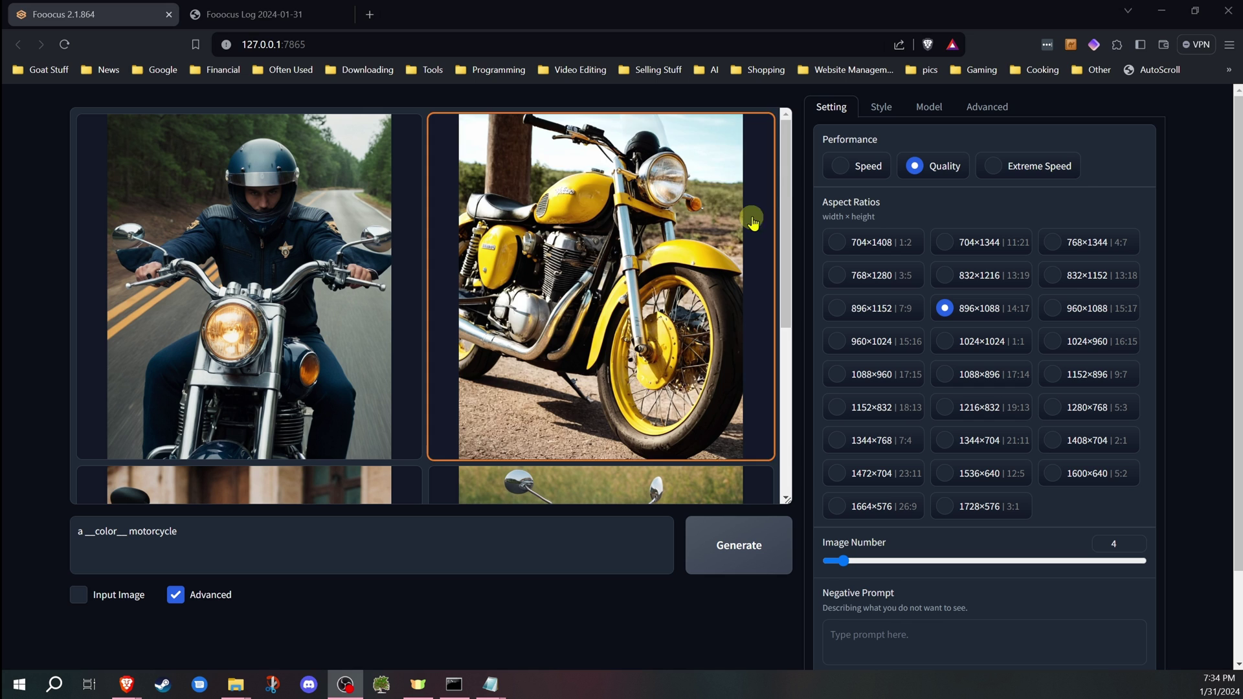
left_click_drag(787, 175, 772, 347)
scroll(776, 424, "down", 1)
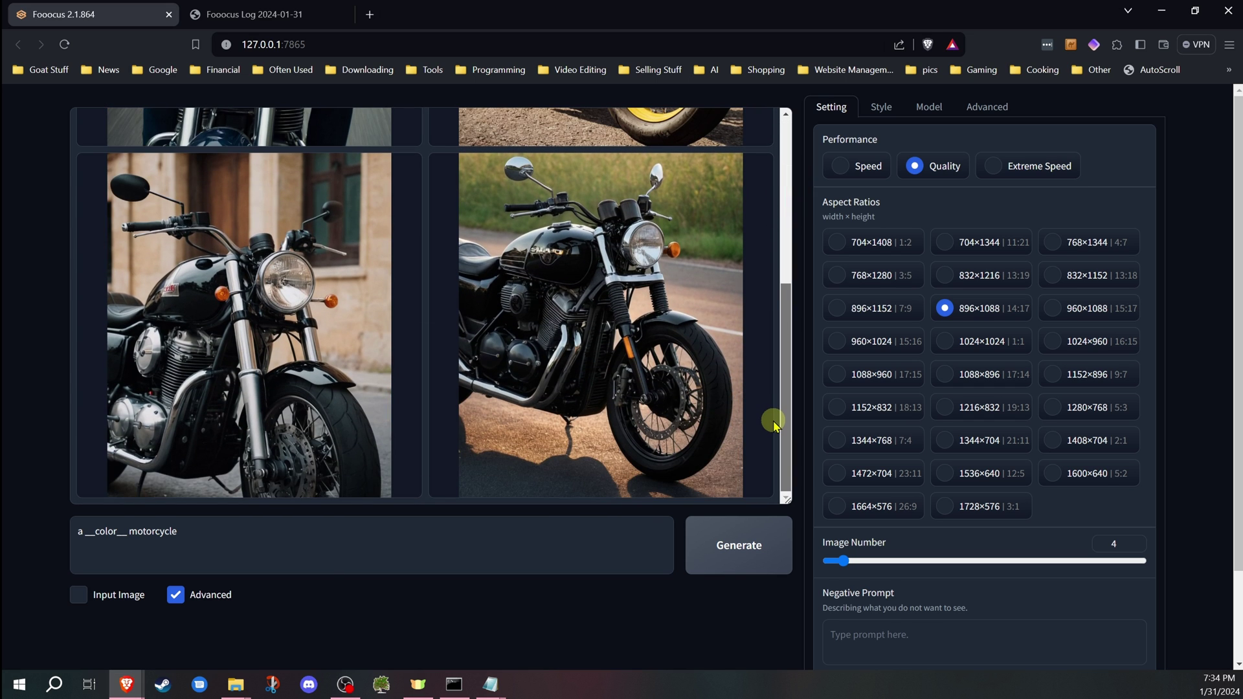
scroll(776, 424, "up", 5)
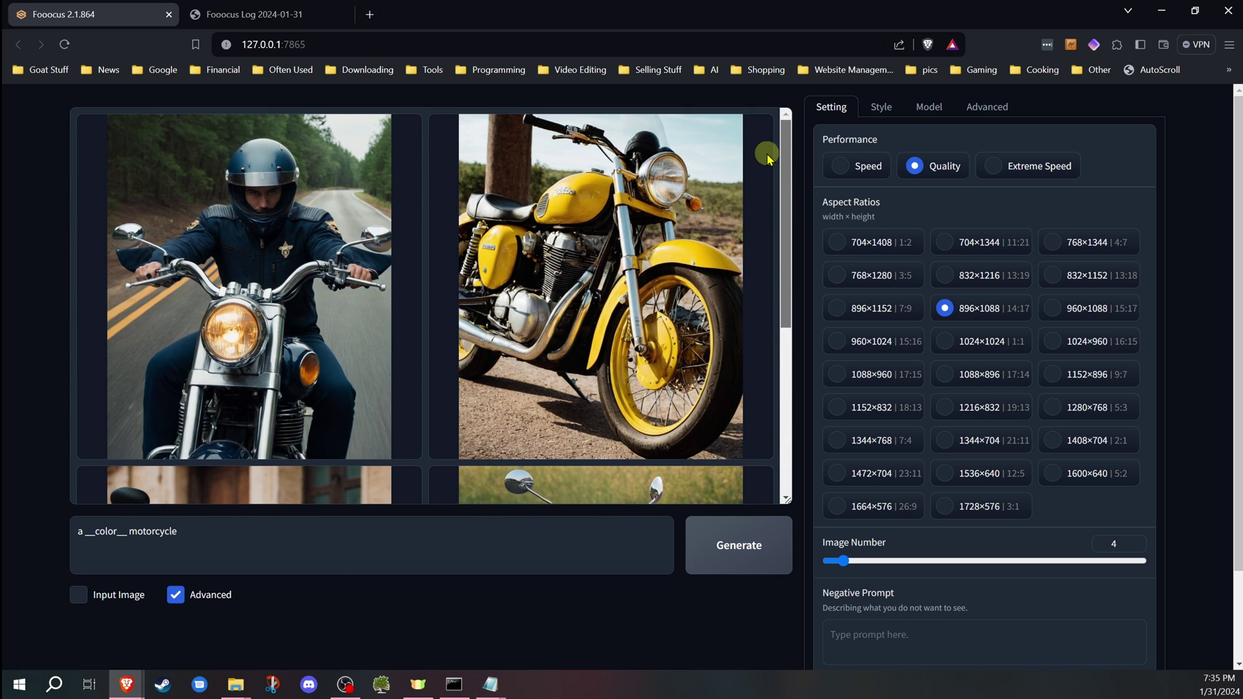
scroll(771, 292, "down", 3)
scroll(760, 291, "down", 2)
scroll(762, 311, "up", 5)
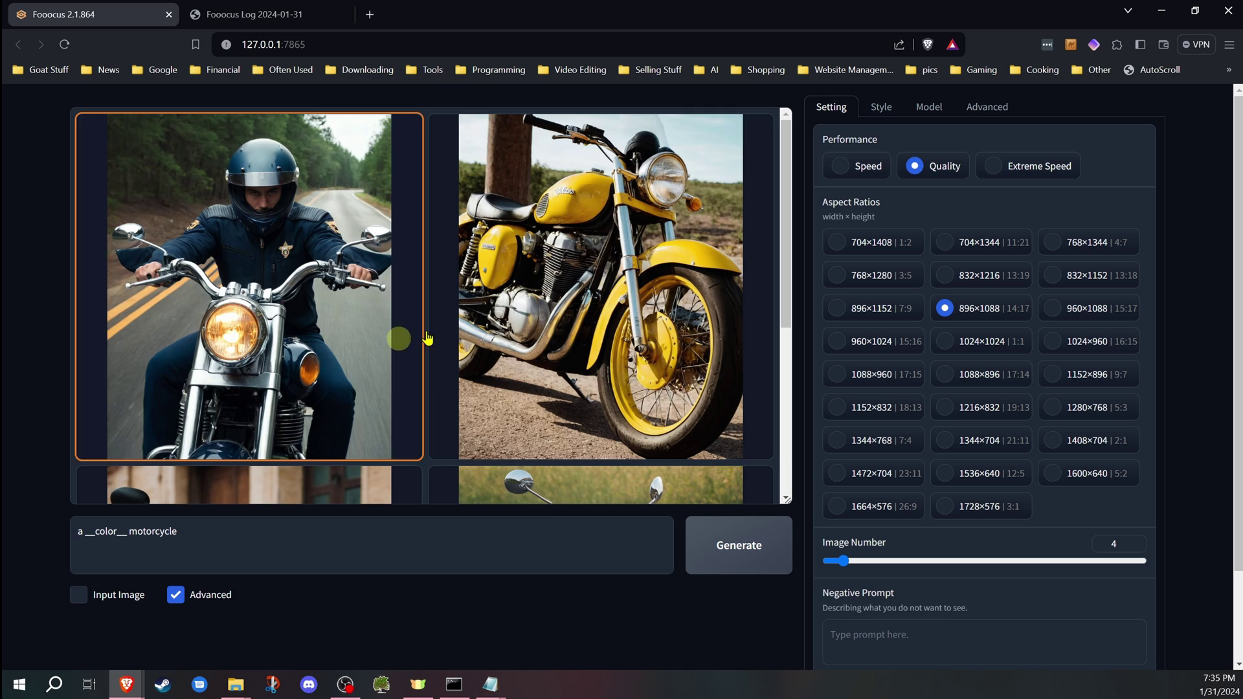
scroll(427, 338, "down", 3)
scroll(517, 331, "up", 3)
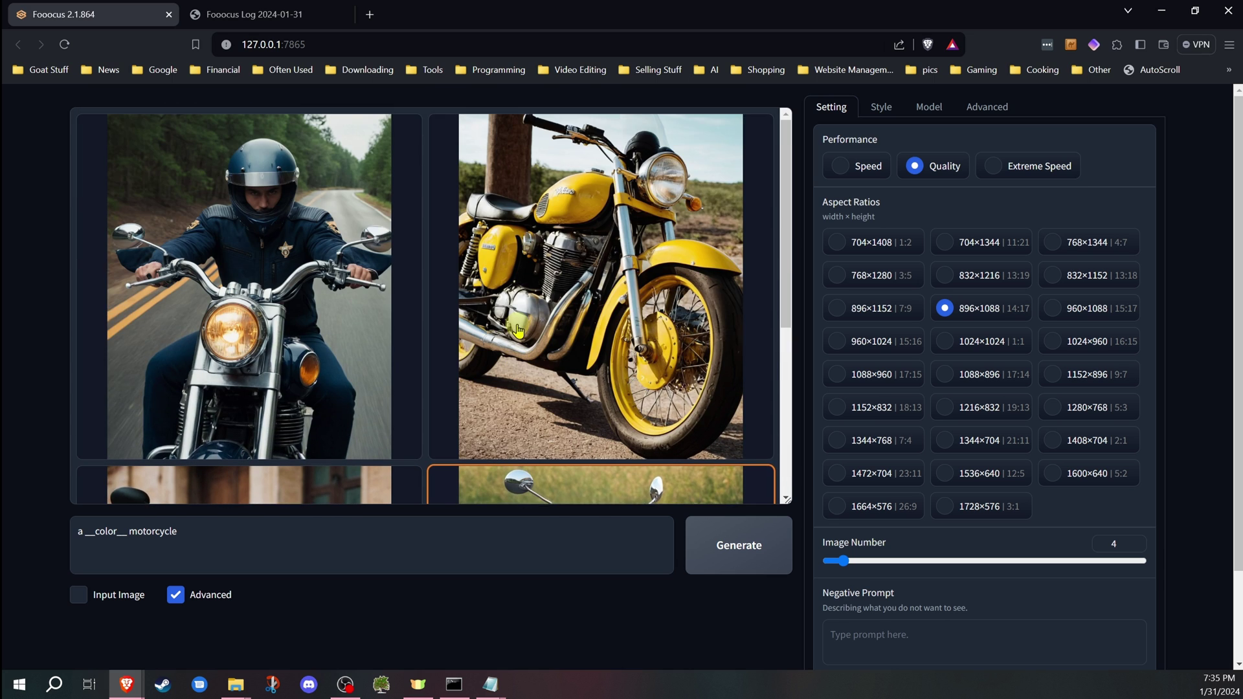
left_click(248, 14)
Reload the log, check the black, yellow and navy motorcycle entries, then return to the generator
left_click(66, 44)
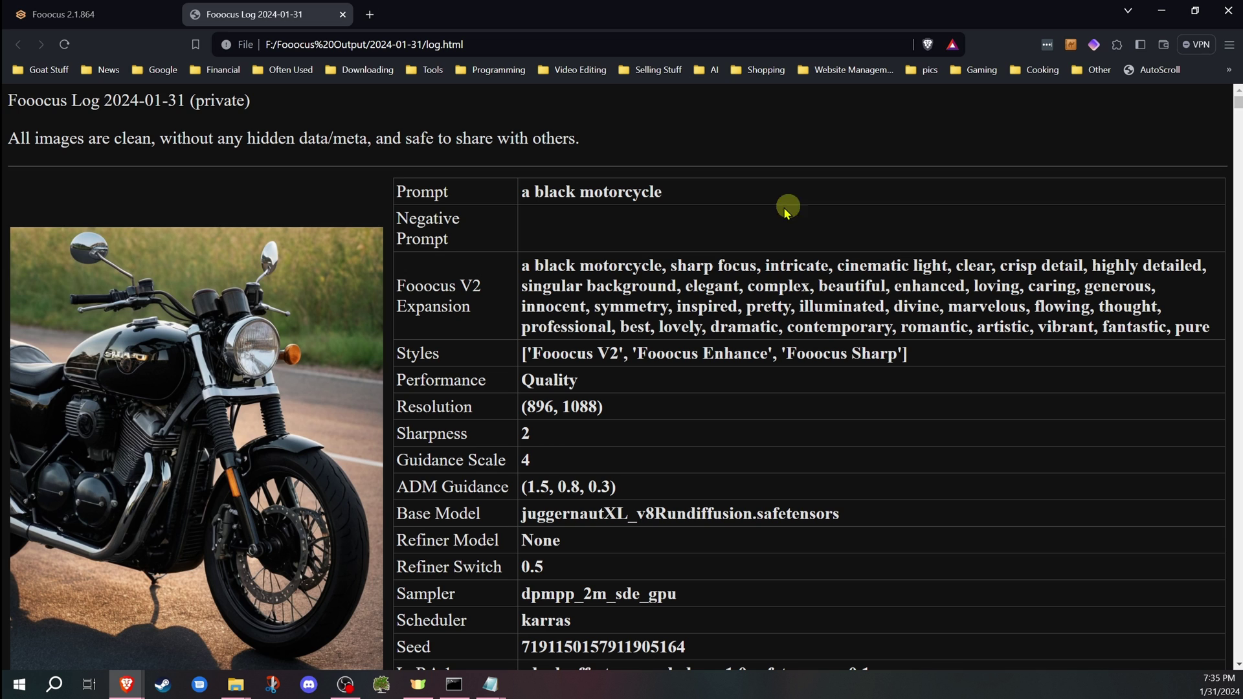
left_click(688, 188)
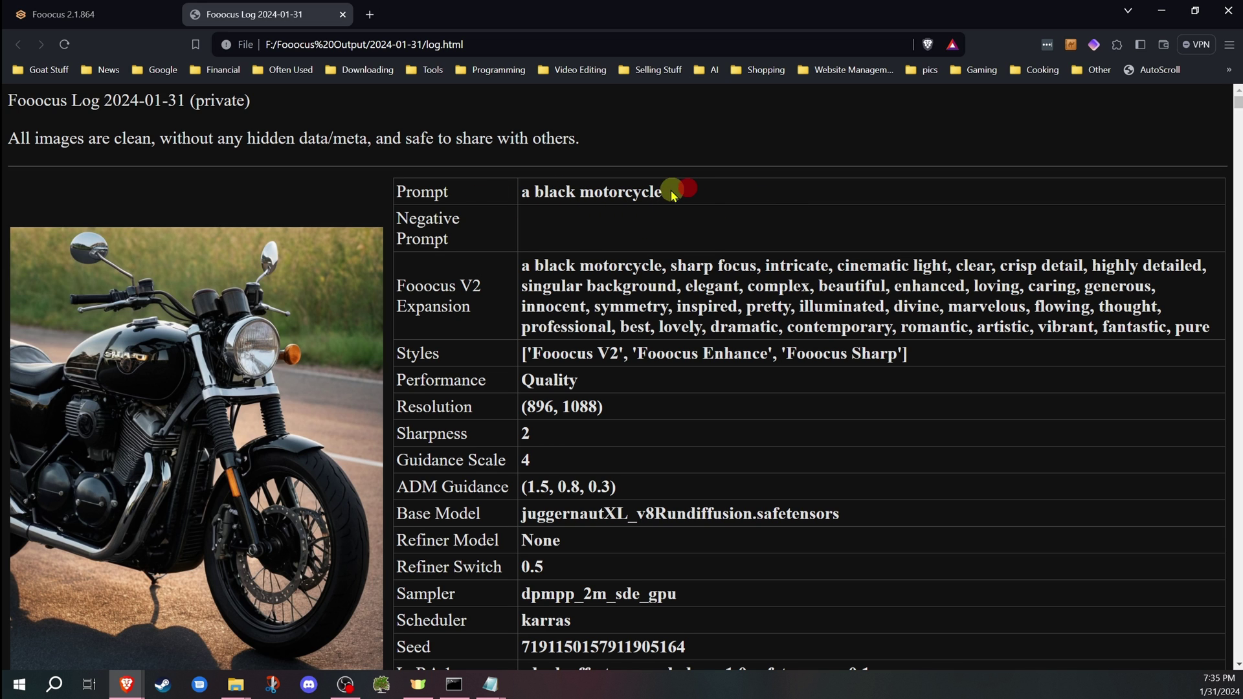
left_click_drag(672, 194, 515, 194)
scroll(694, 267, "down", 1)
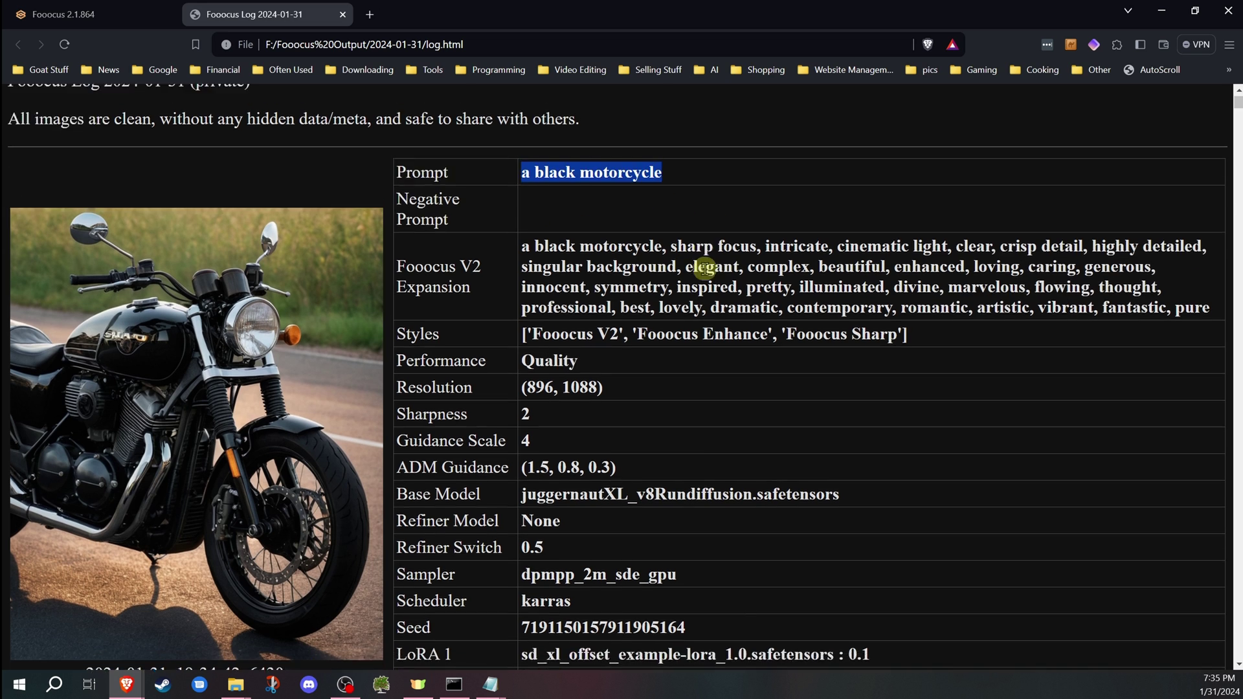
scroll(705, 271, "down", 3)
scroll(652, 437, "down", 2)
scroll(649, 396, "down", 1)
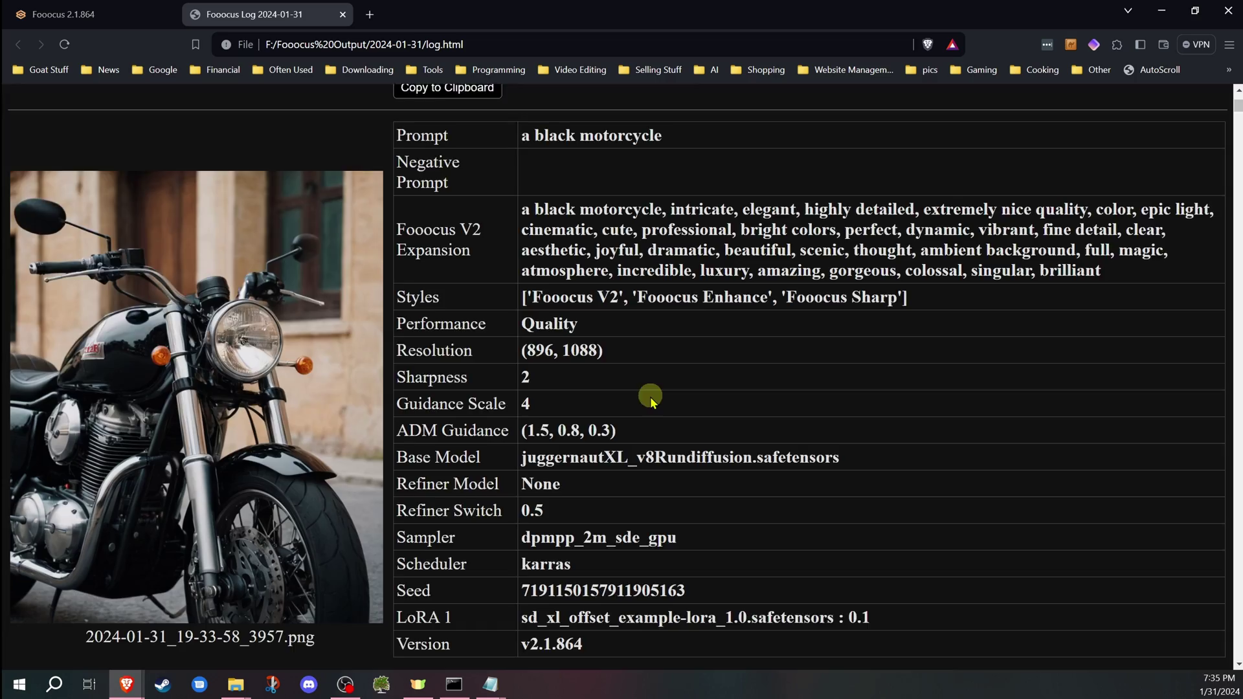
scroll(650, 399, "down", 3)
scroll(699, 389, "down", 3)
scroll(673, 403, "down", 1)
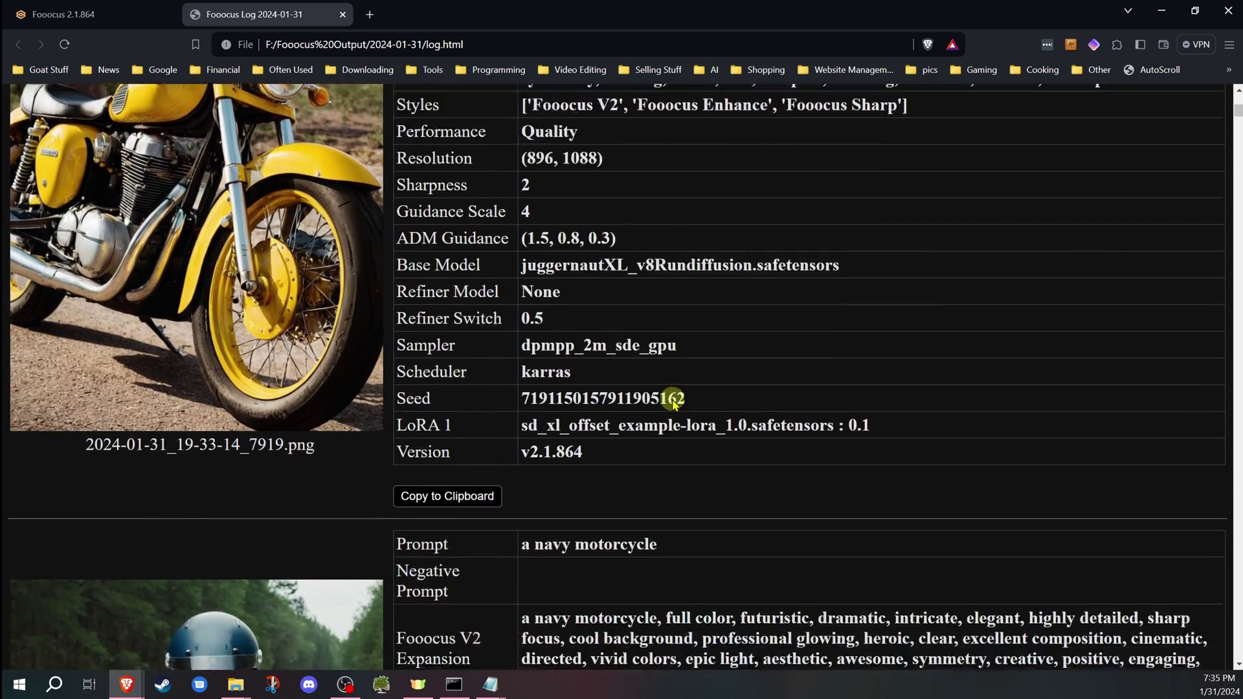
scroll(675, 402, "down", 1)
scroll(668, 398, "down", 2)
scroll(660, 403, "down", 1)
scroll(655, 410, "down", 3)
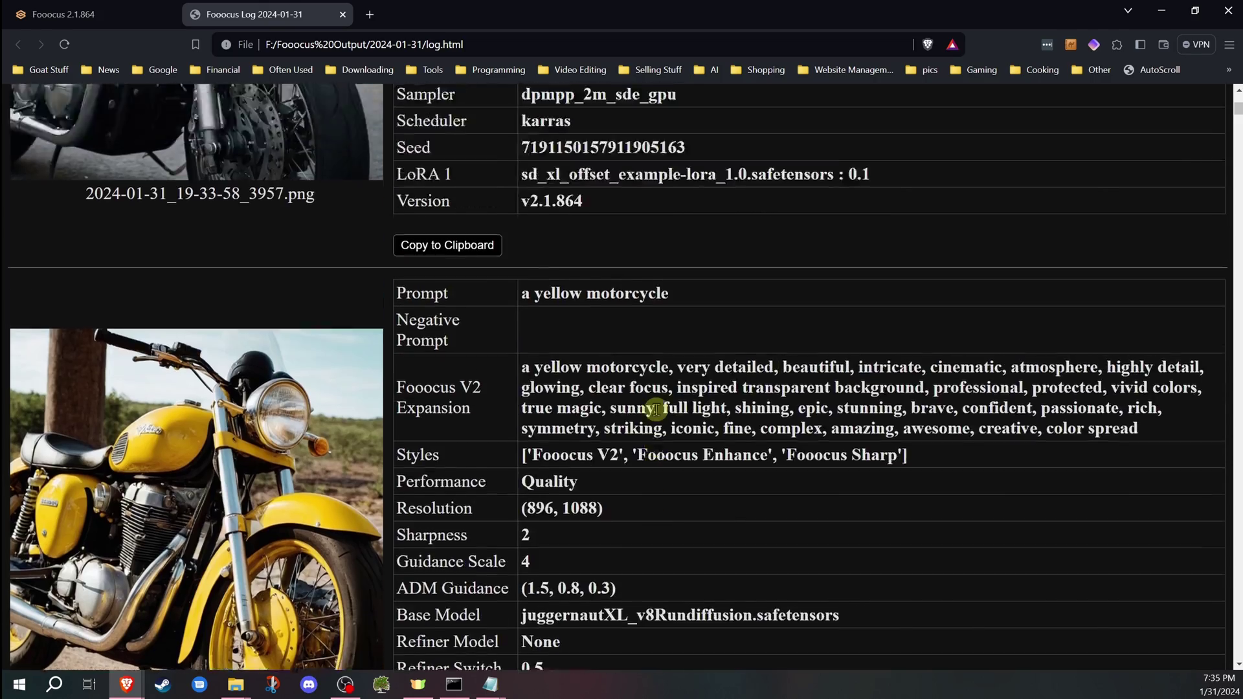
scroll(657, 408, "up", 10)
left_click(44, 12)
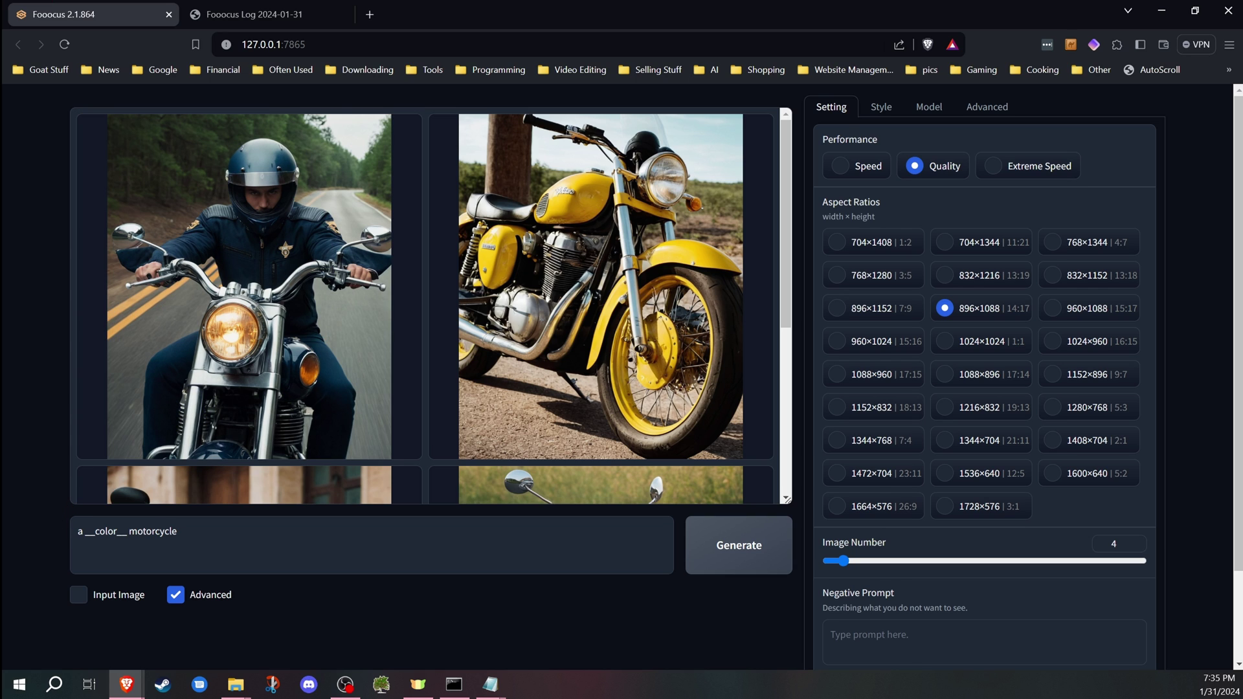
key("alt+Tab")
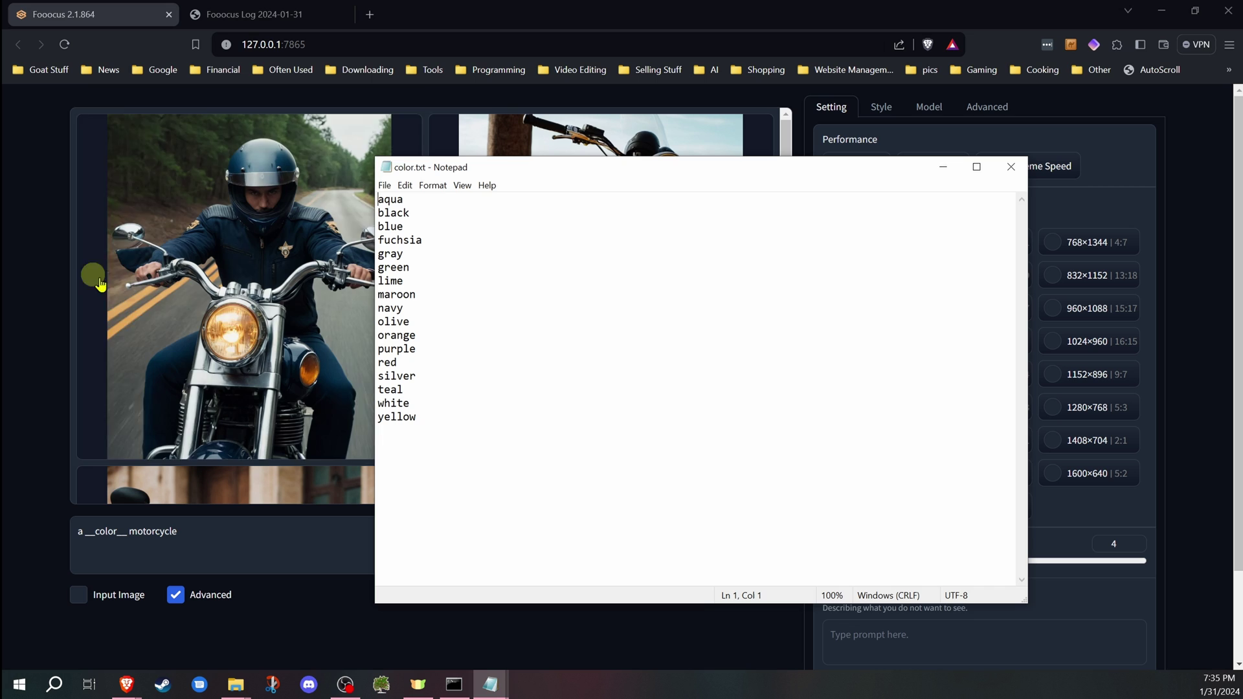
left_click_drag(564, 174, 696, 119)
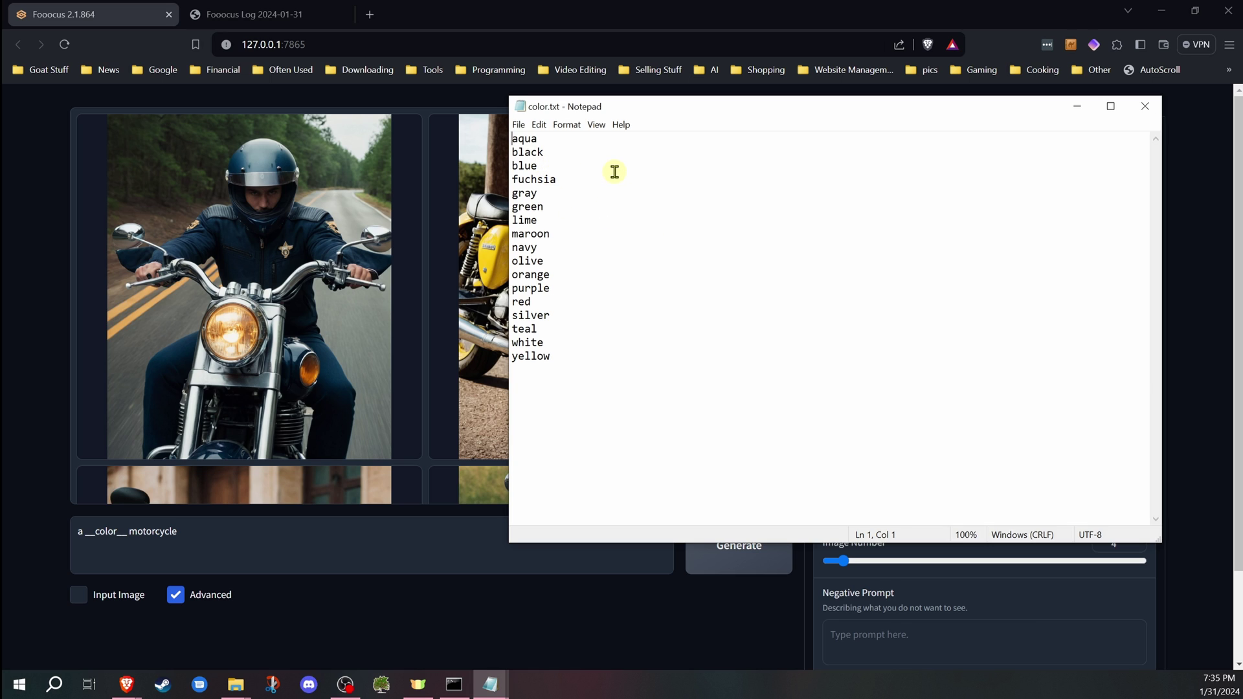
left_click(1135, 108)
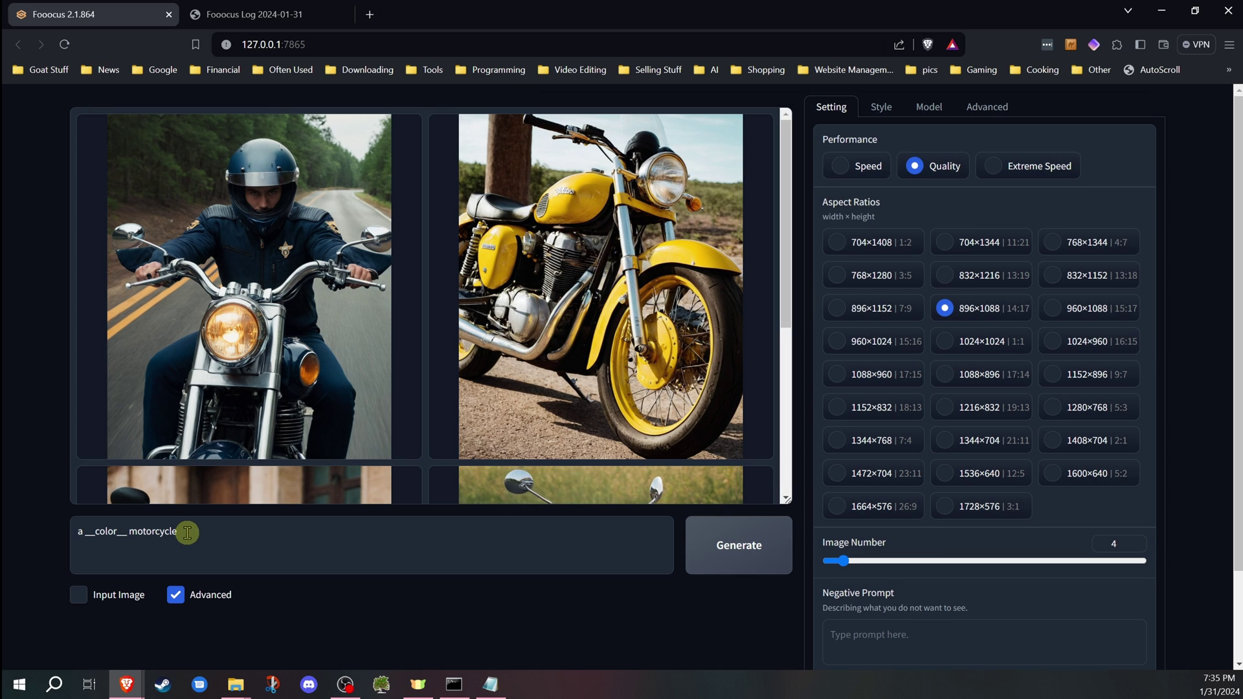
Generate four images from 'a woman in a __color__ __dress__ standing near a __color__ car'
left_click(185, 531)
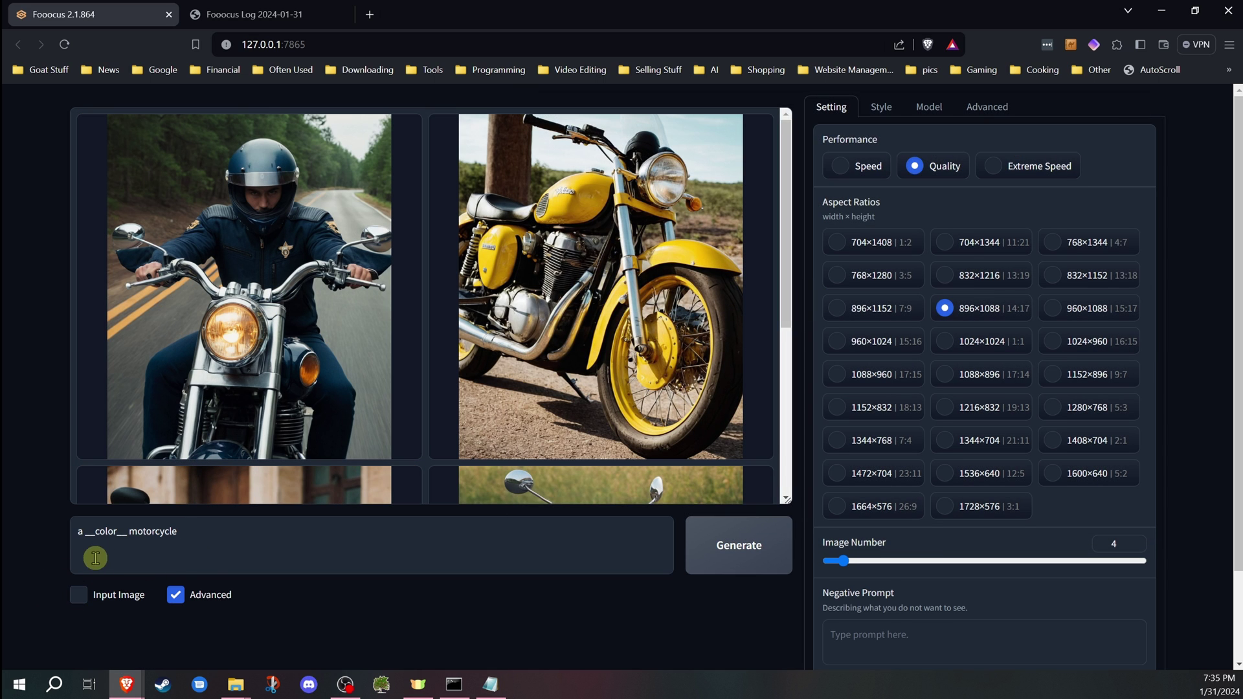
left_click_drag(205, 531, 31, 530)
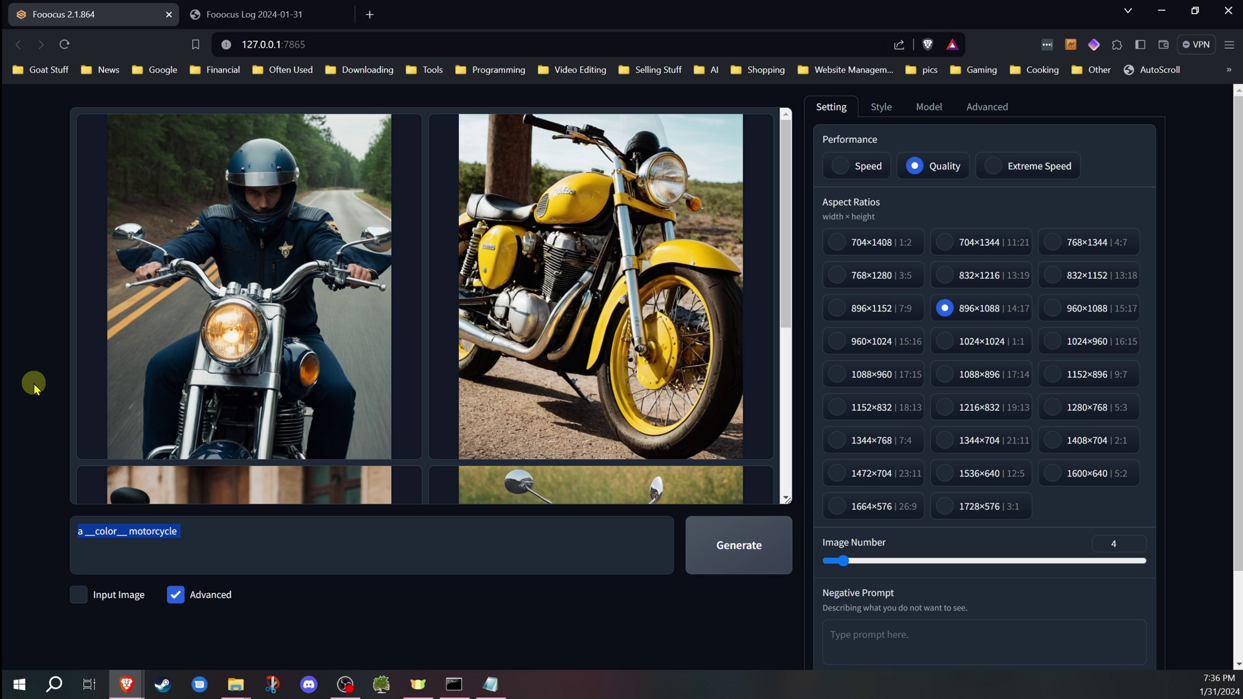
type("a")
type(" woman in")
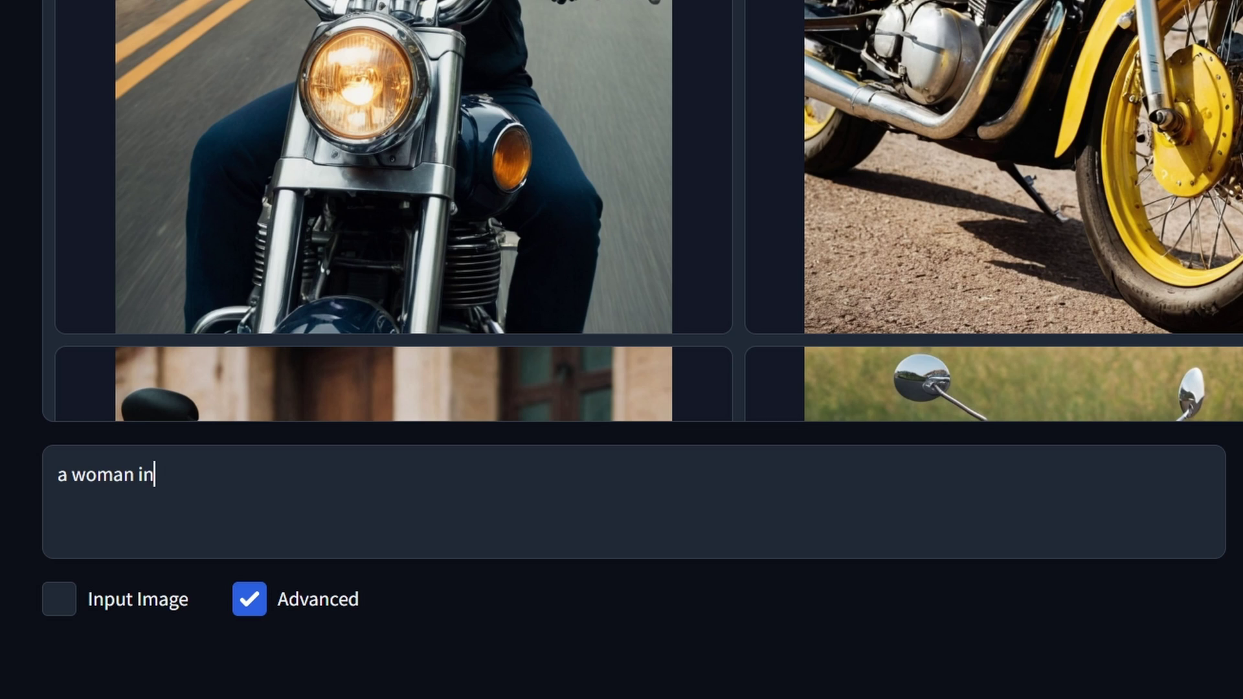
type(" a __color__ __dress__ st")
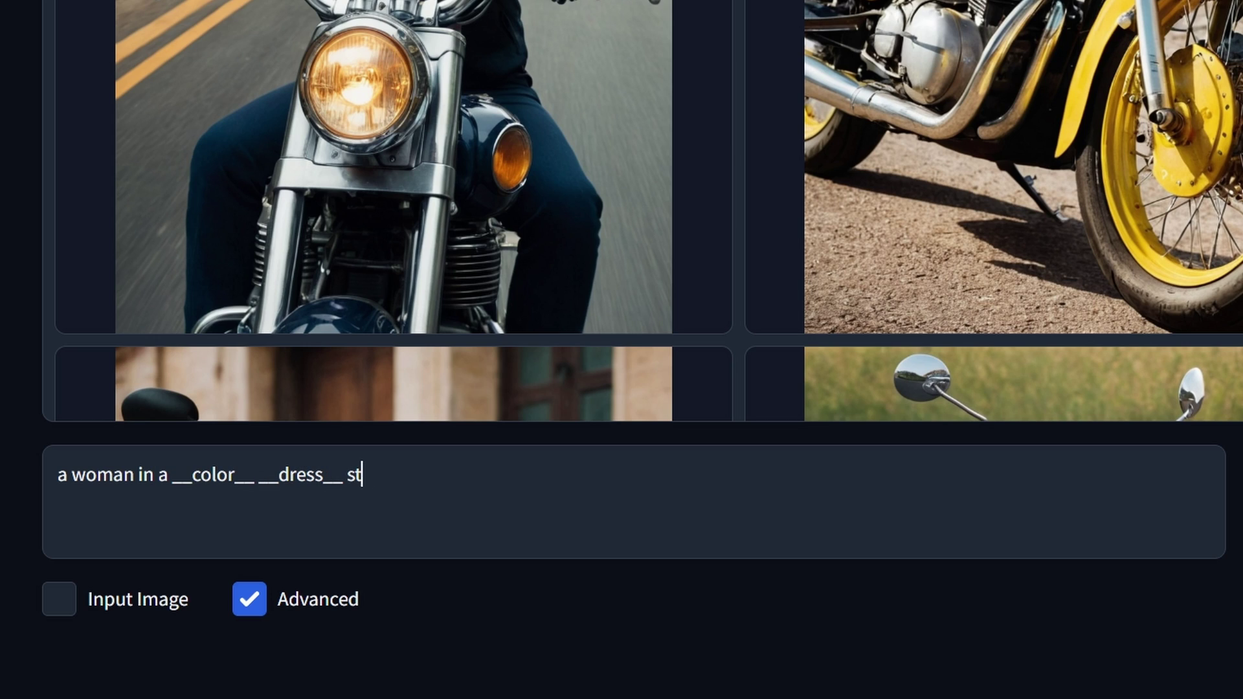
type("anding near a __color__ car")
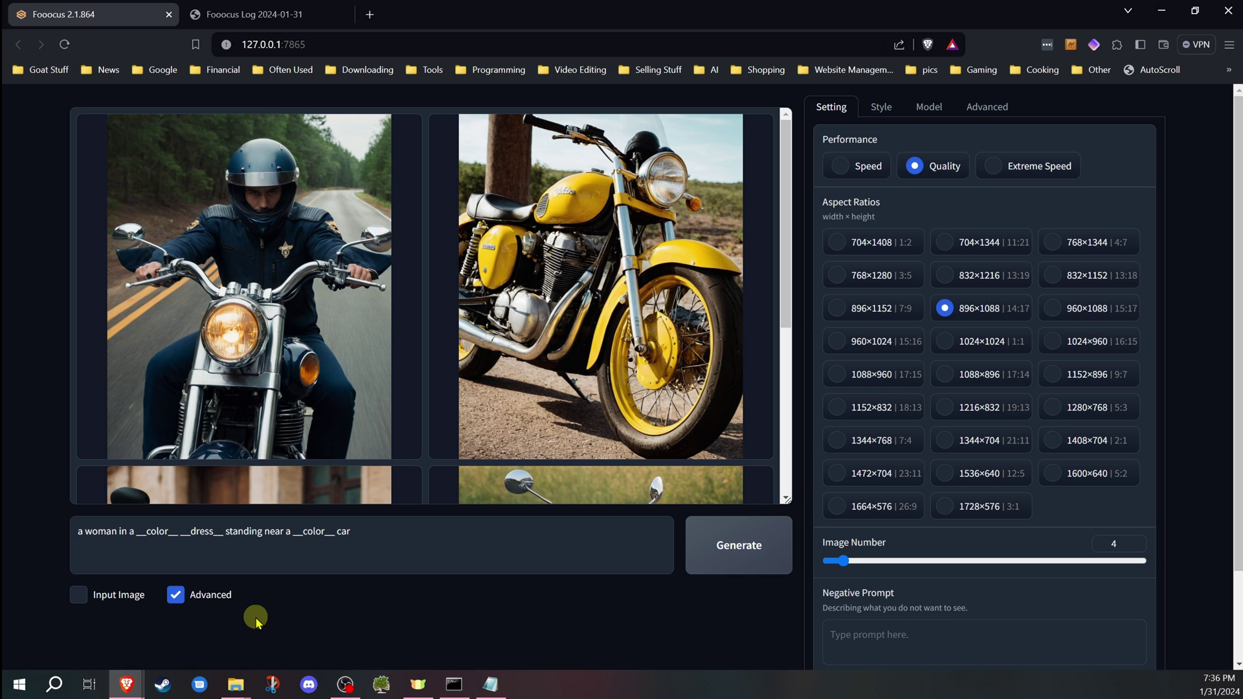
mouse_move(786, 197)
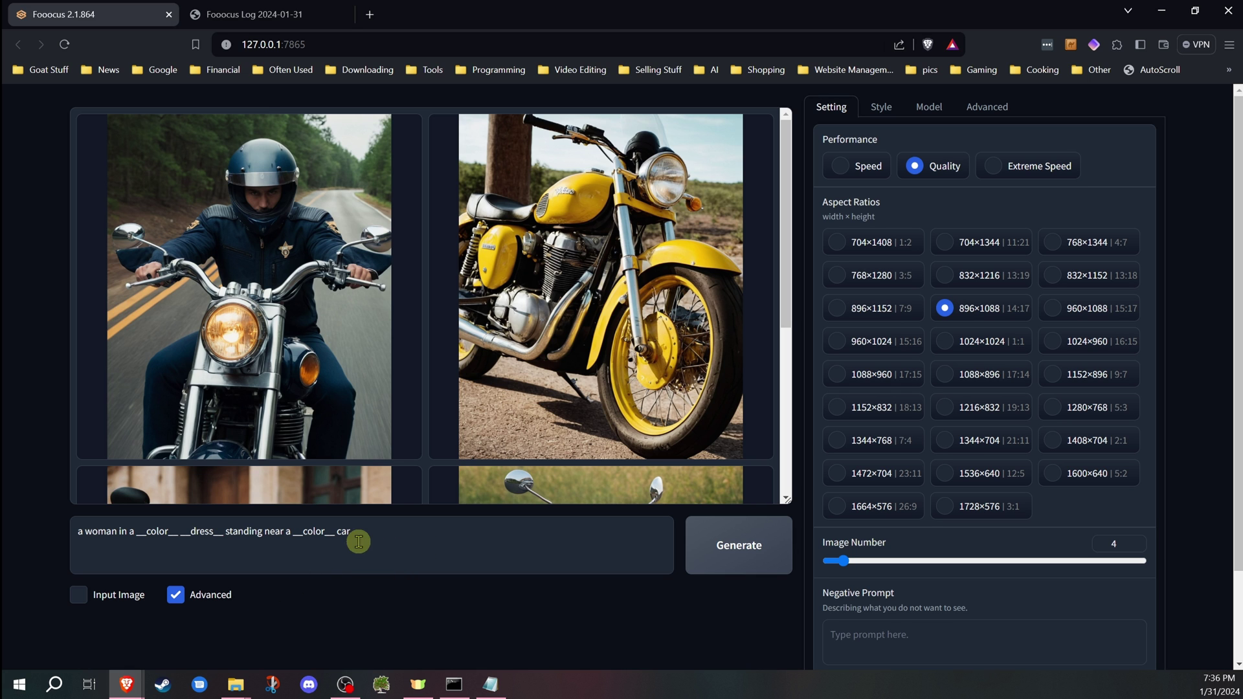
left_click(747, 541)
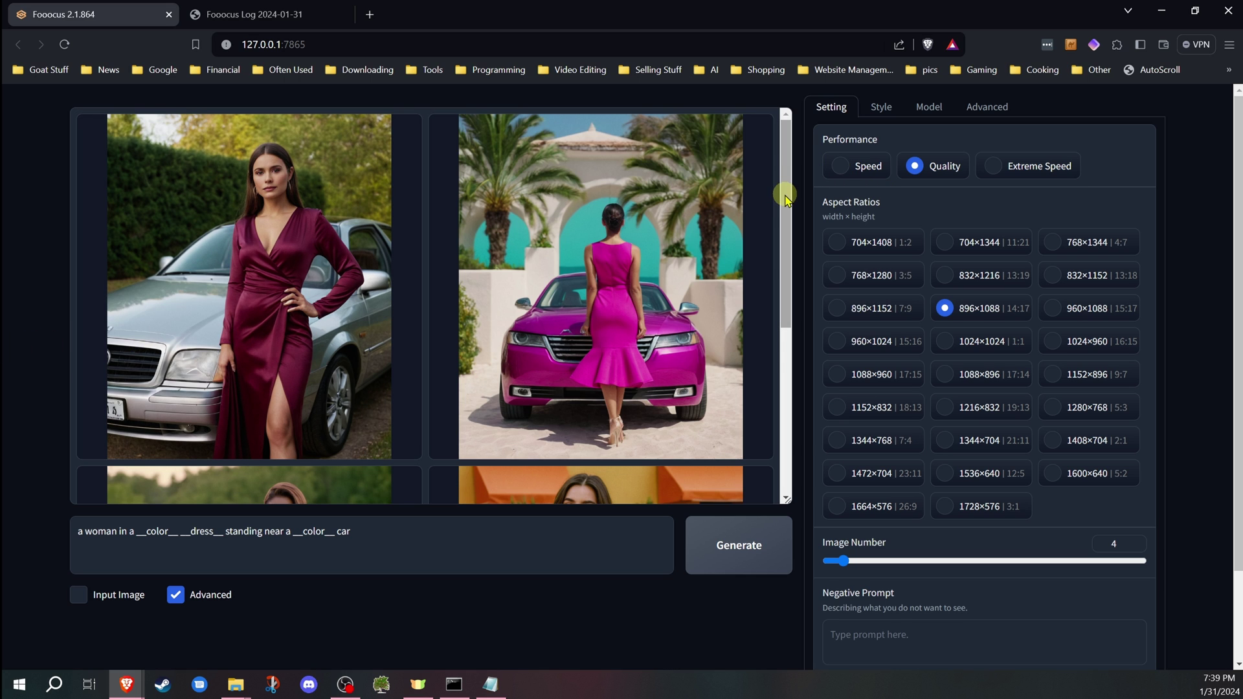
mouse_move(786, 200)
left_mouse_down()
mouse_move(771, 352)
mouse_move(777, 466)
mouse_move(773, 200)
mouse_move(763, 417)
left_mouse_up()
scroll(479, 334, "up", 5)
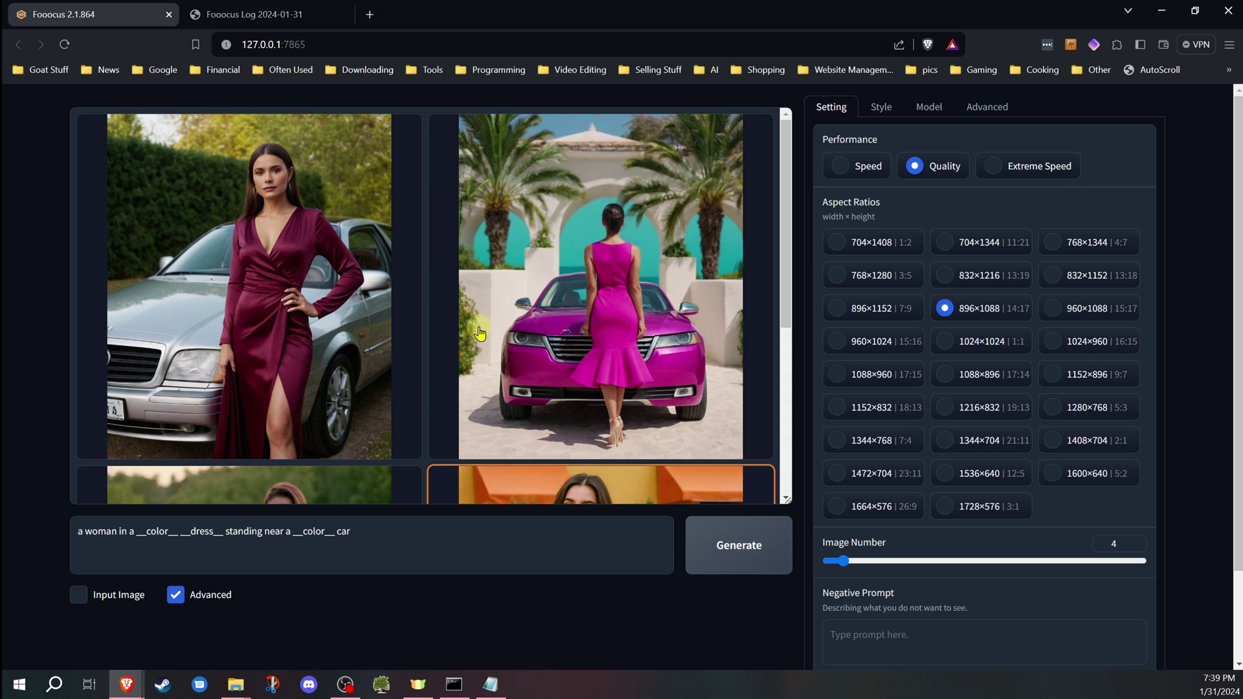
left_click(253, 13)
Reload the log and inspect the olive, orange and purple dress-and-car prompt entries
left_click(68, 44)
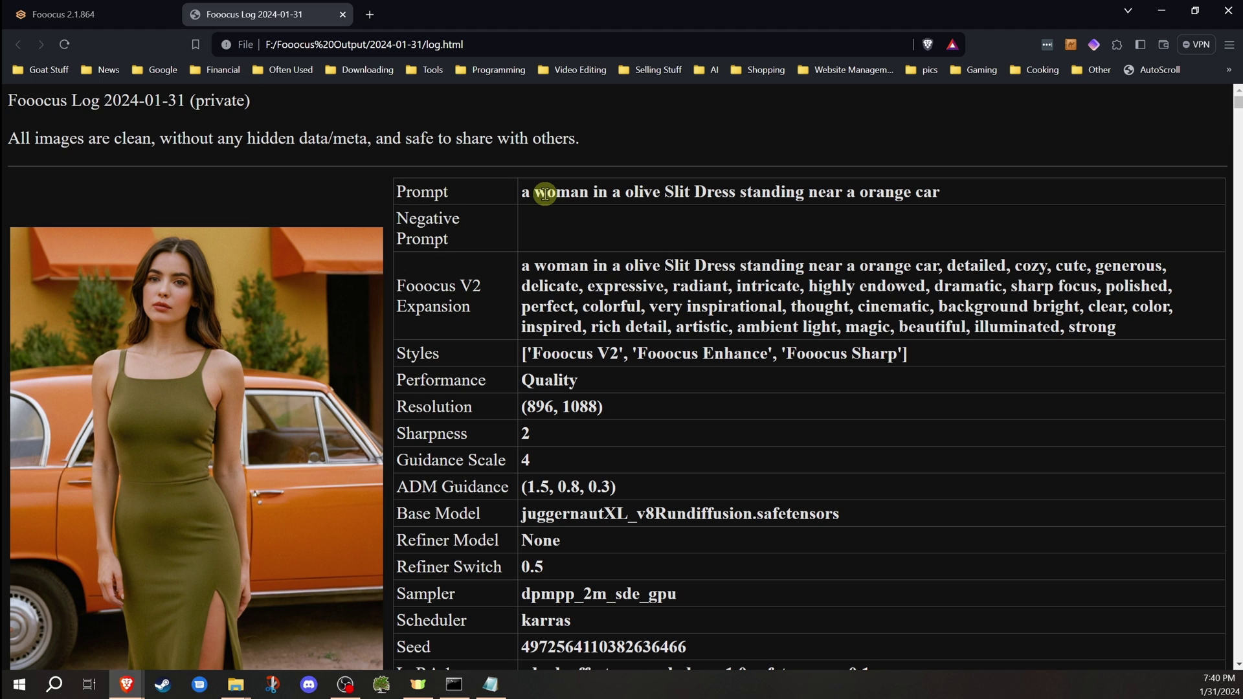
left_click_drag(626, 191, 738, 191)
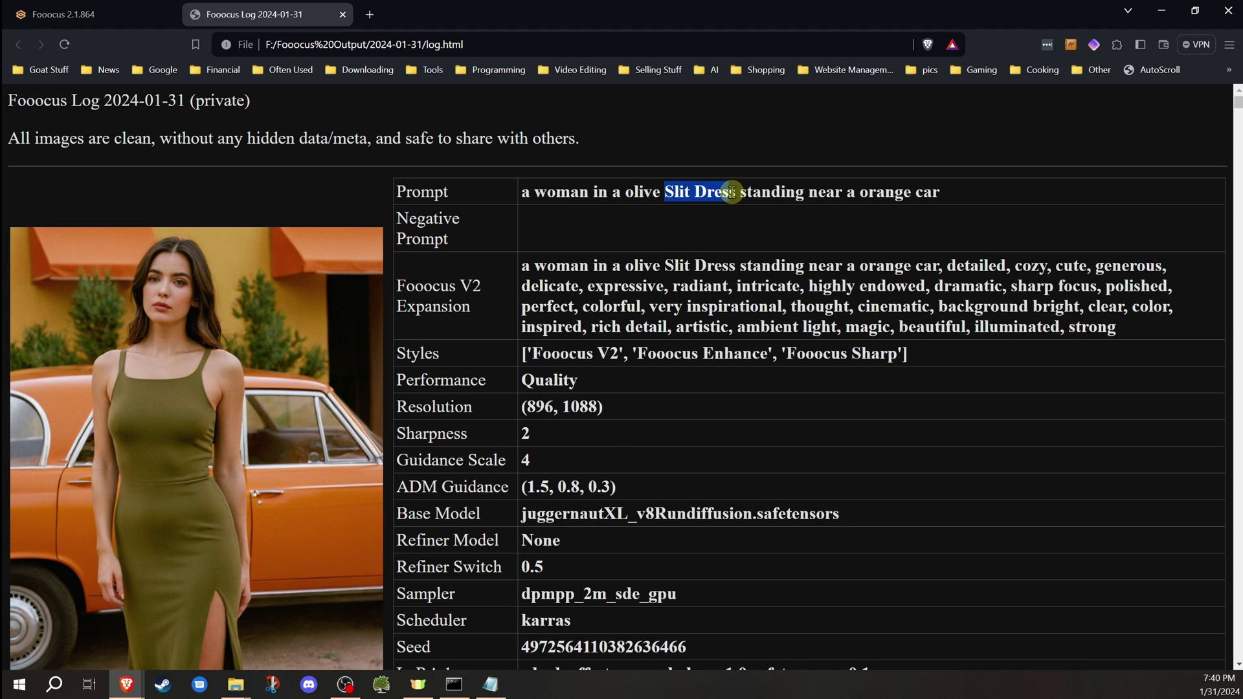
left_click_drag(860, 192, 913, 191)
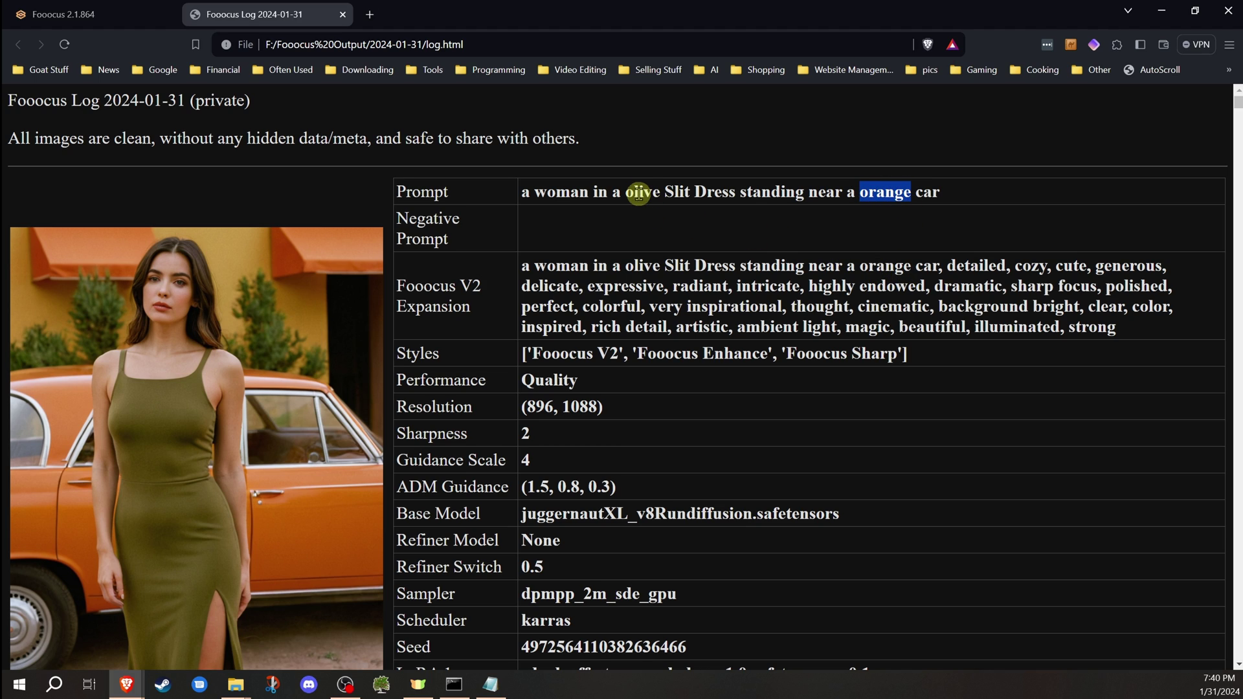
left_click_drag(625, 191, 661, 191)
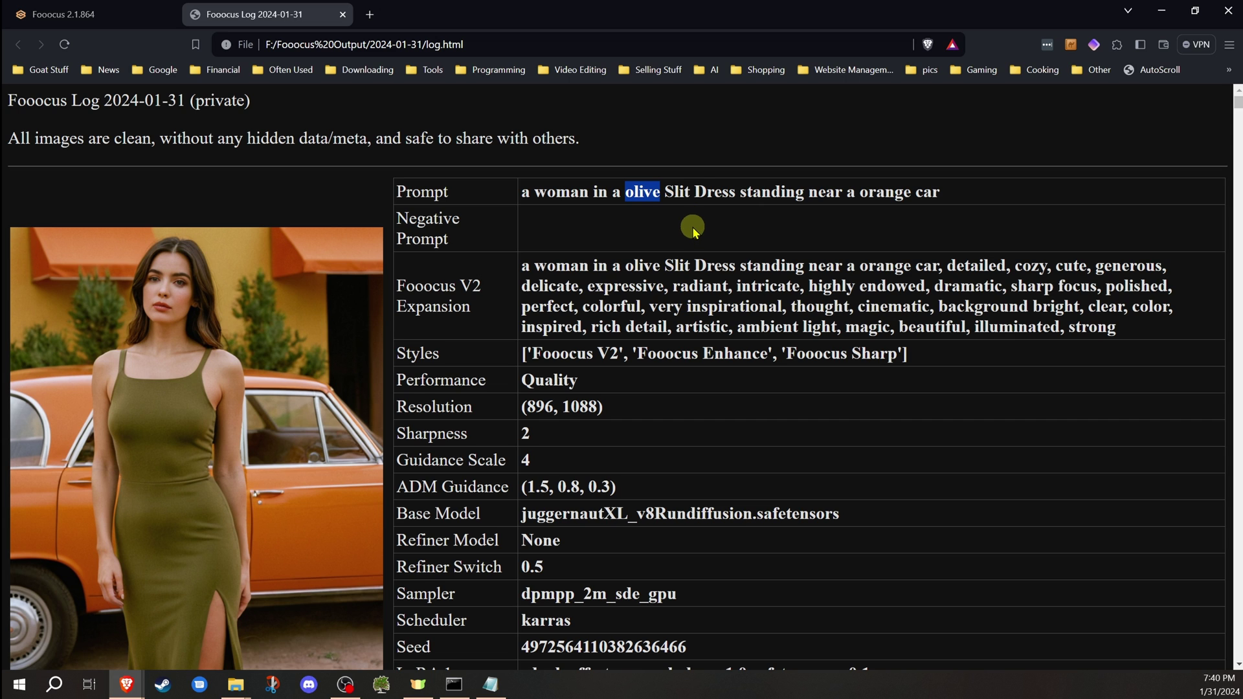
scroll(693, 230, "down", 3)
scroll(716, 255, "down", 3)
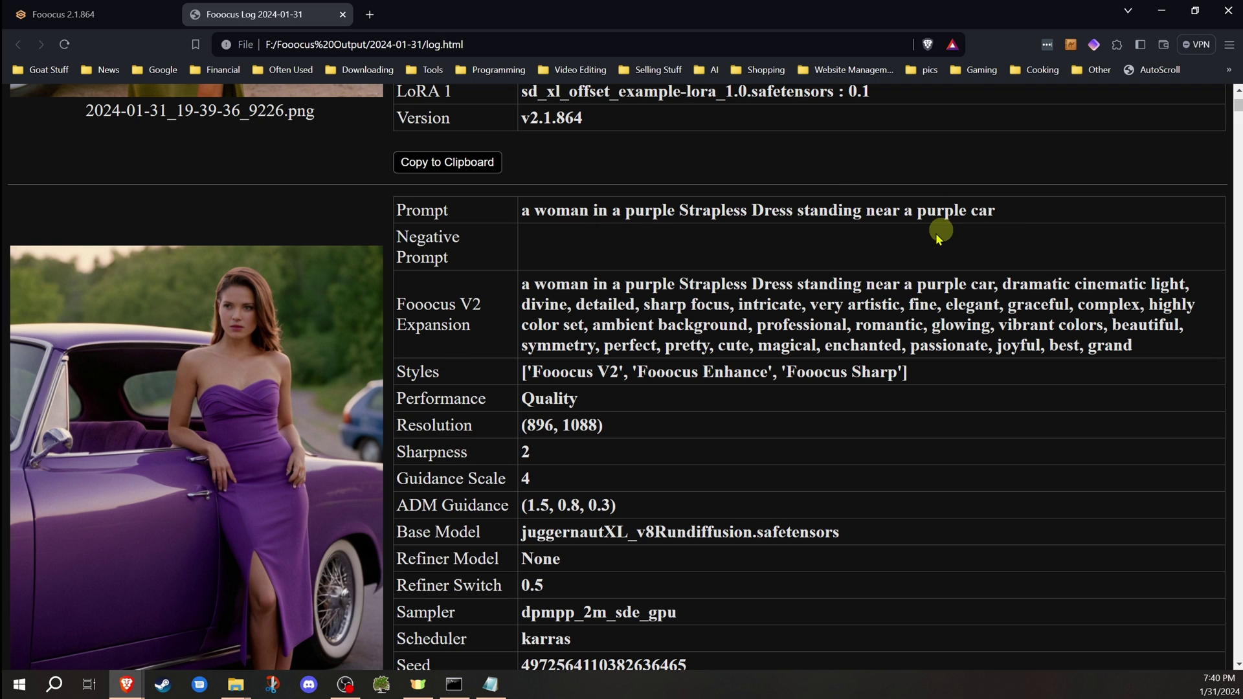
scroll(703, 304, "down", 3)
scroll(704, 304, "down", 1)
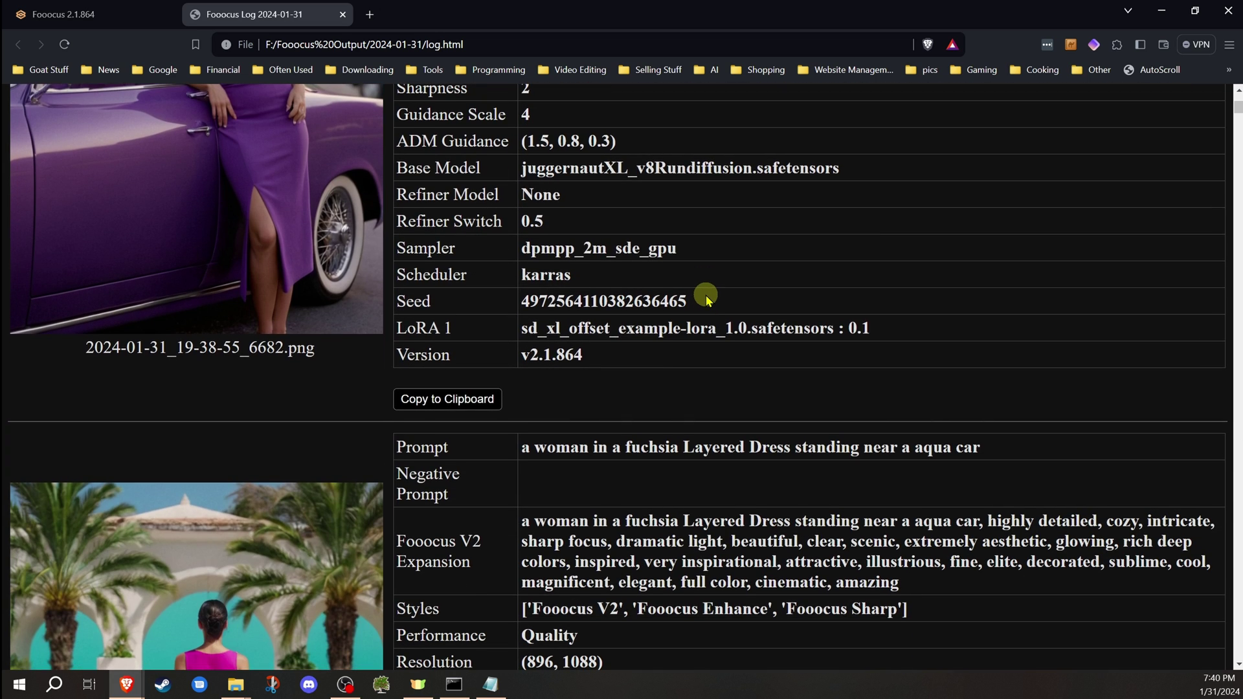
scroll(705, 301, "down", 3)
scroll(706, 301, "down", 2)
key("Home")
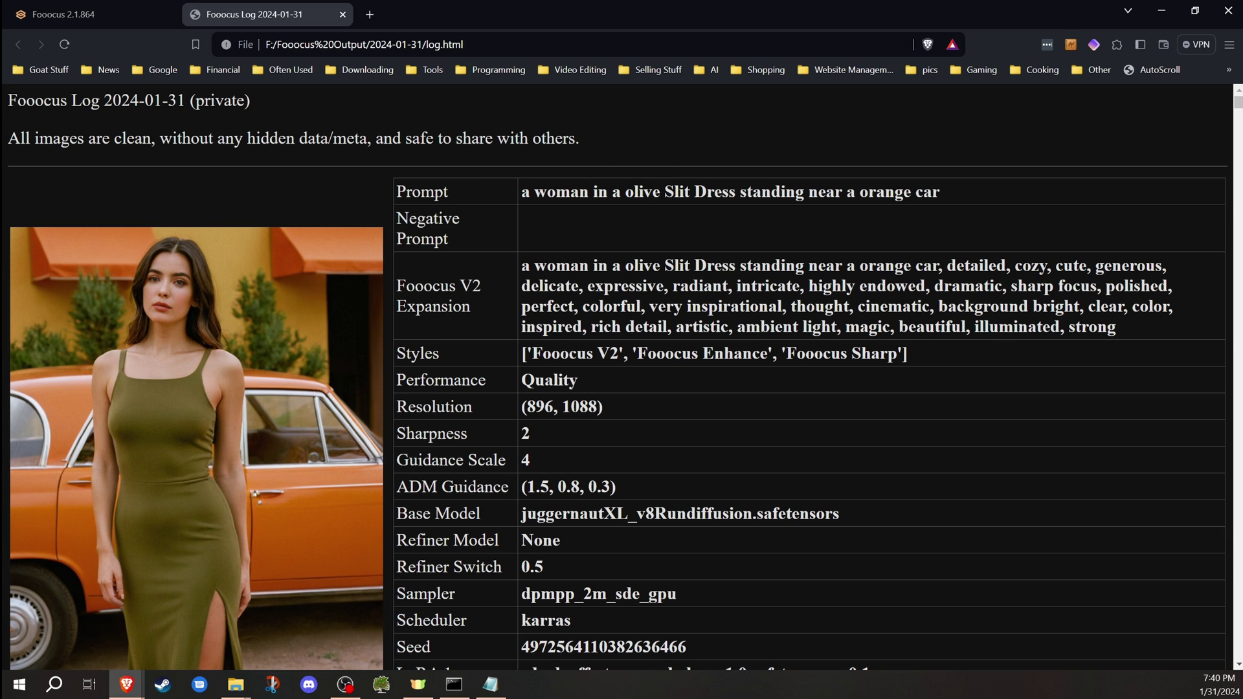
left_click(109, 14)
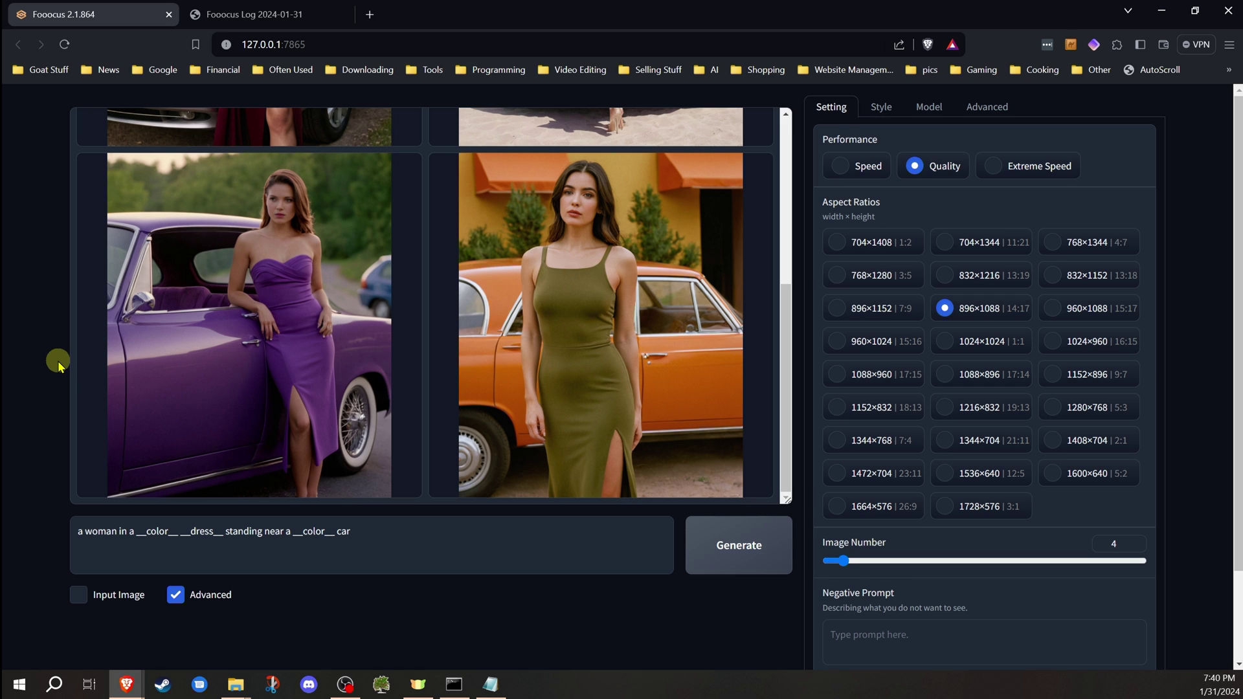
Replace the woman-and-car prompt with 'a __color_flower__'
left_click(261, 551)
key("ctrl+a")
key("BackSpace")
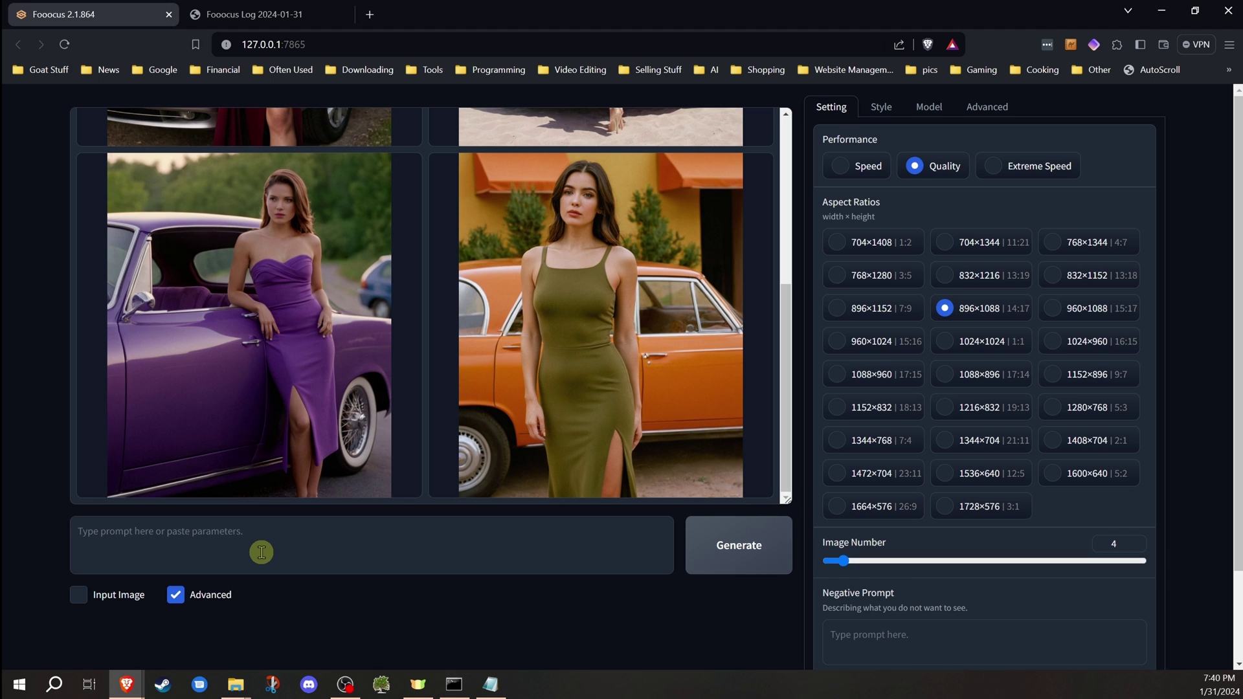
type("a __color_flower__")
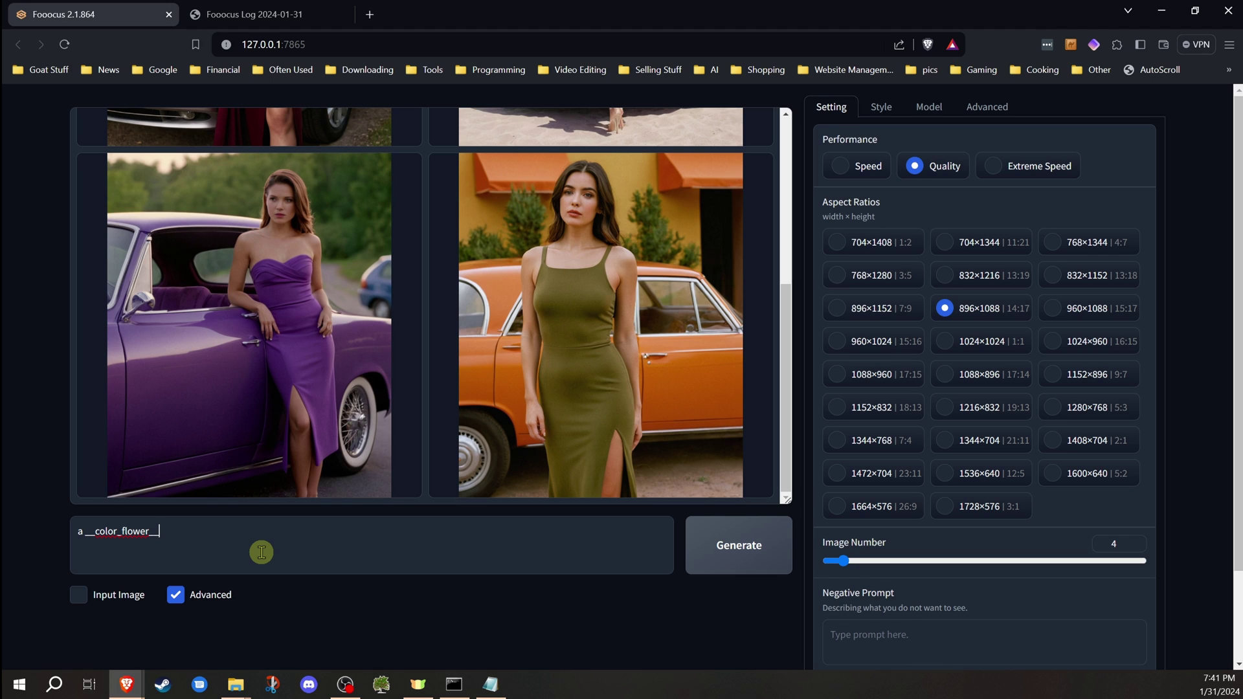
left_click(261, 551)
Review the color_flower.txt wildcard file in Notepad, then close it
left_click(489, 685)
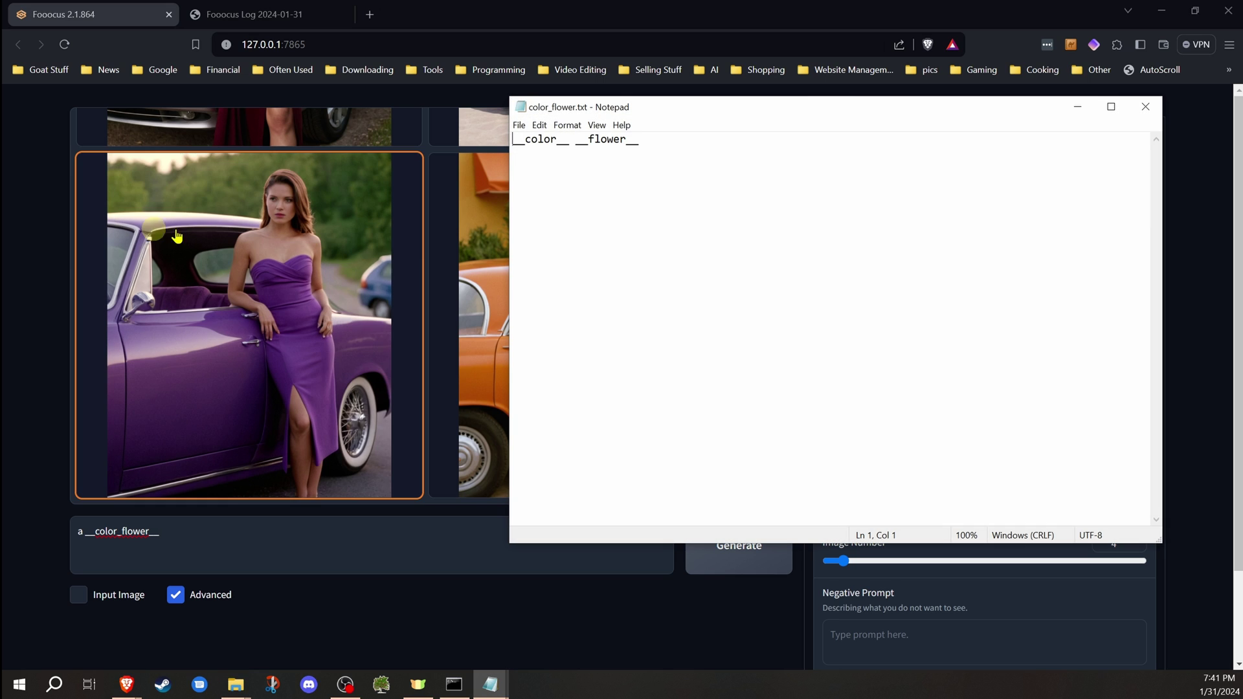
left_click_drag(716, 112, 491, 221)
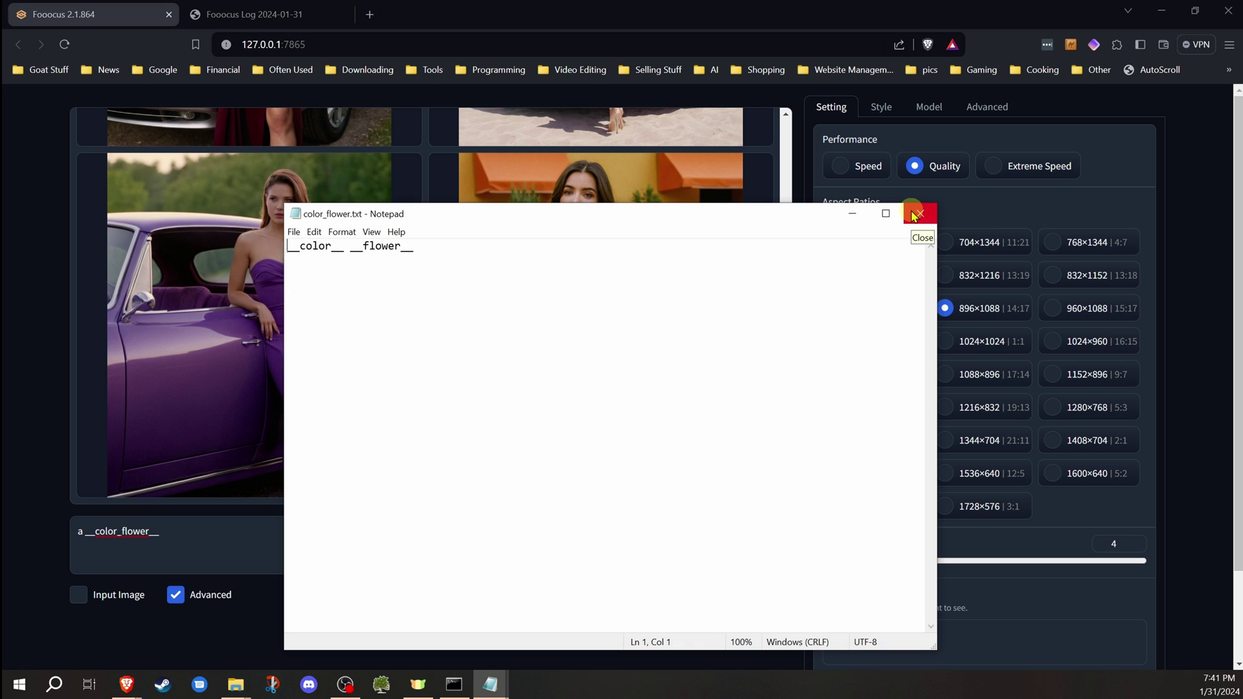
left_click(918, 214)
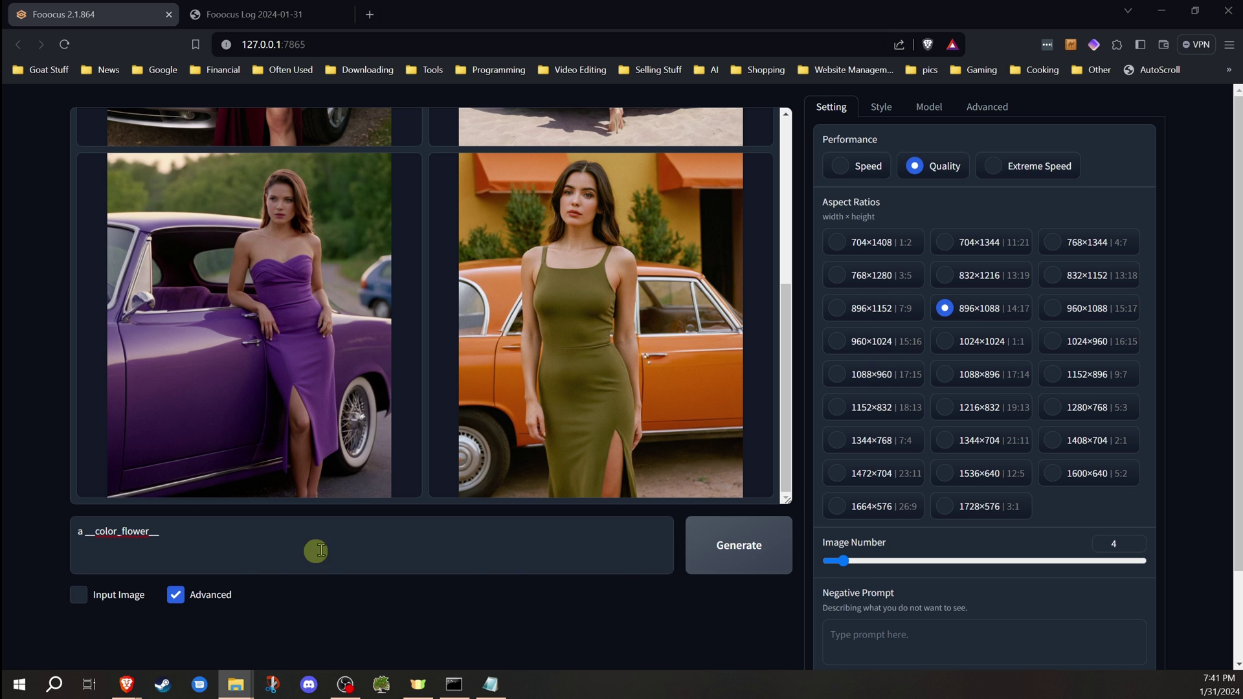
Generate four flower images from the 'a __color_flower__' prompt
left_click(736, 547)
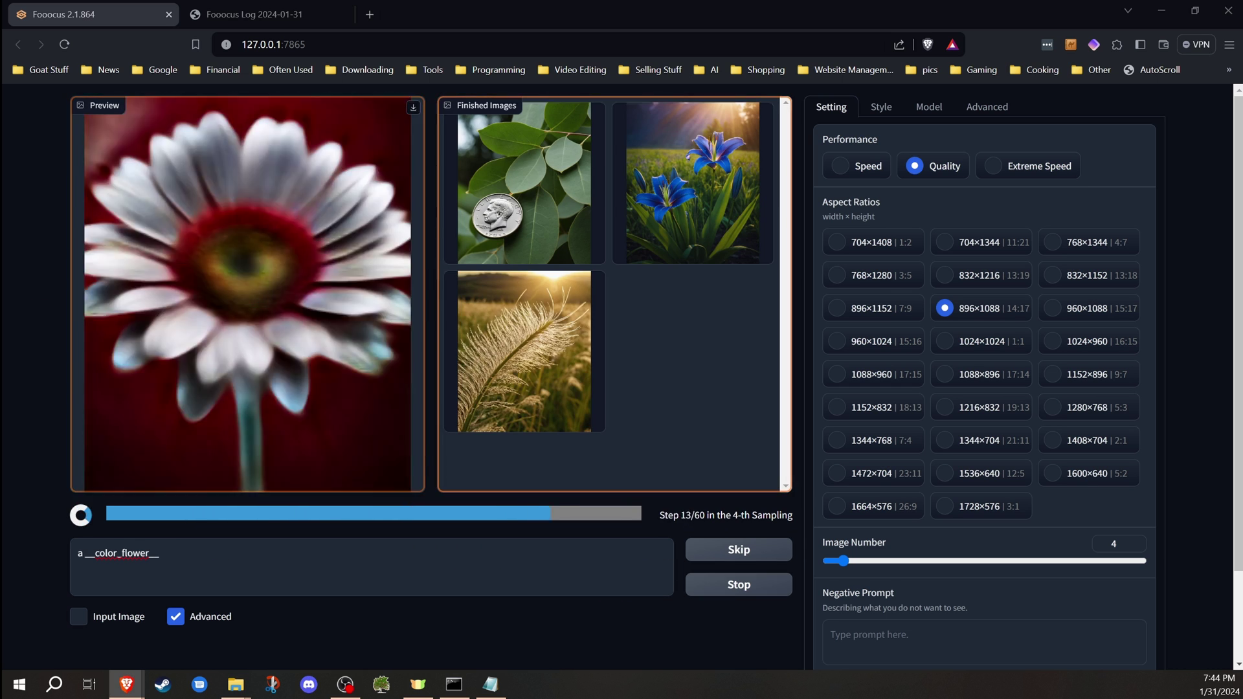
scroll(397, 272, "down", 5)
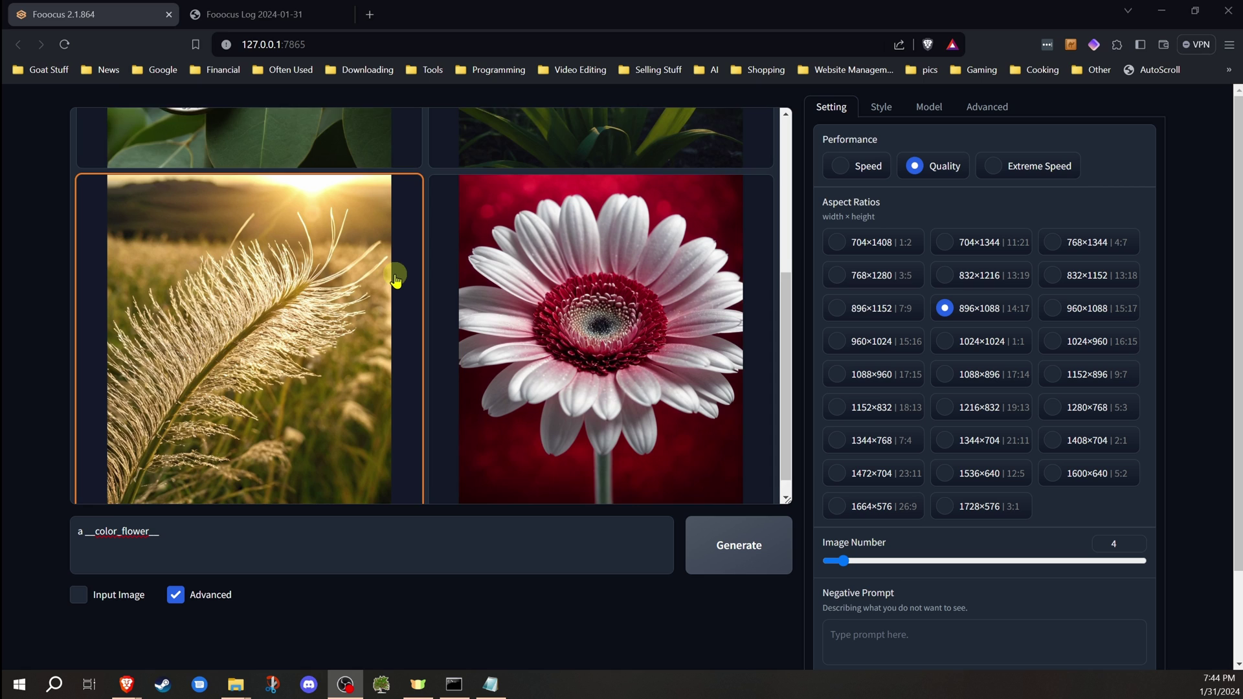
scroll(398, 271, "up", 5)
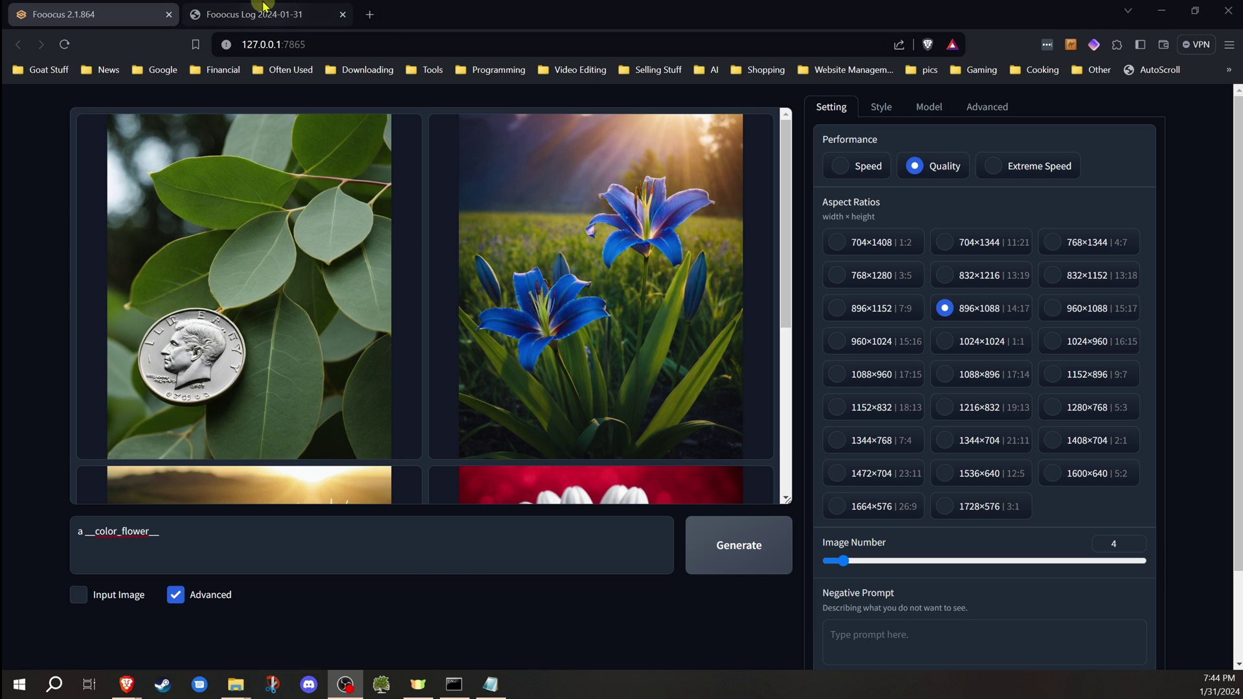
Reload the Fooocus log to list flower entries like 'a silver Gerbera Ruby Red'
left_click(251, 10)
left_click(64, 44)
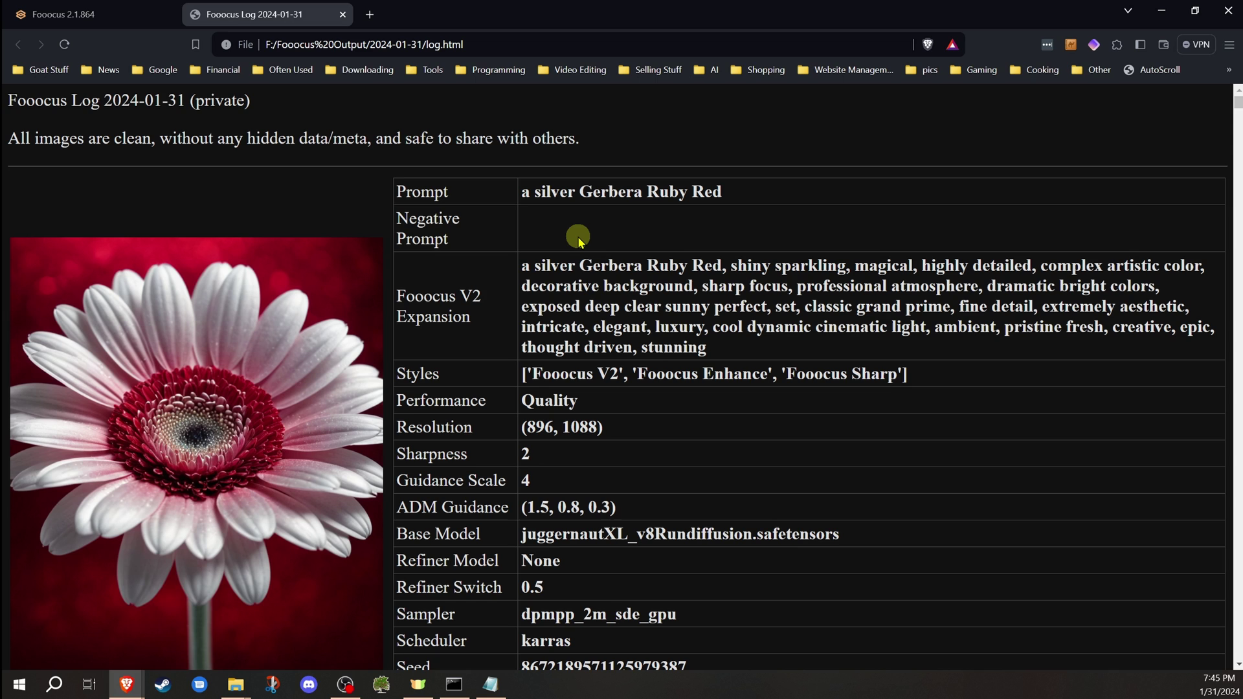
scroll(564, 258, "down", 5)
scroll(546, 279, "down", 2)
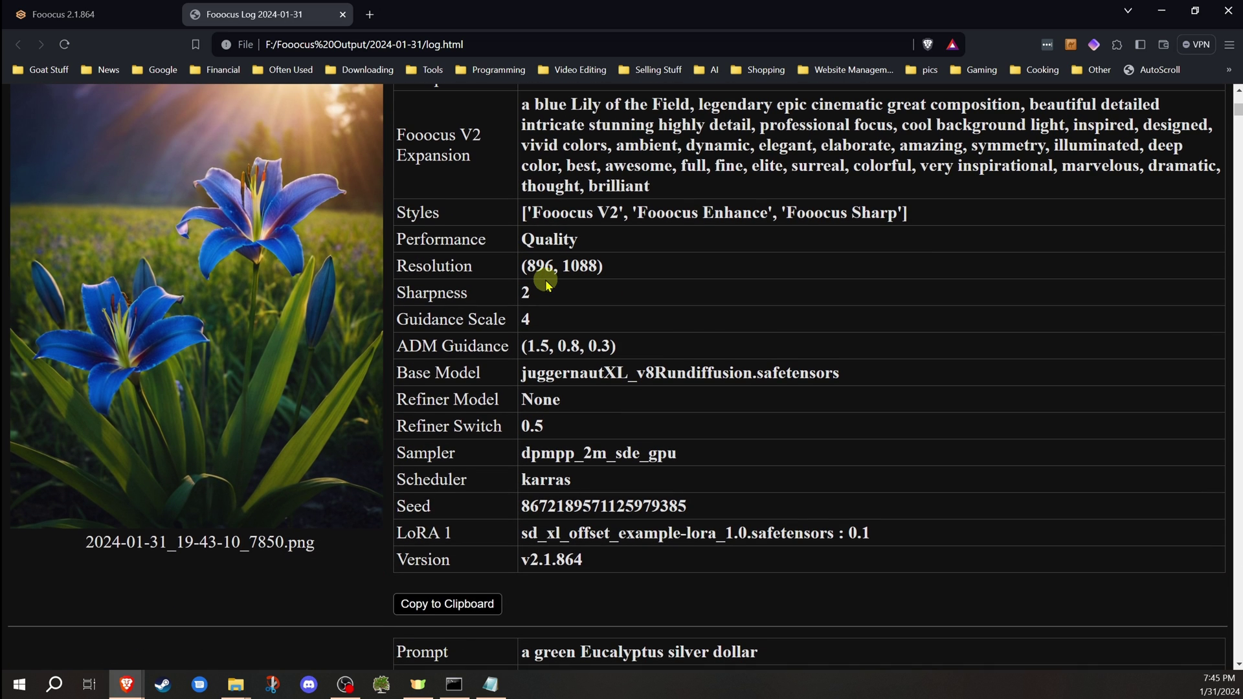
scroll(546, 282, "up", 2)
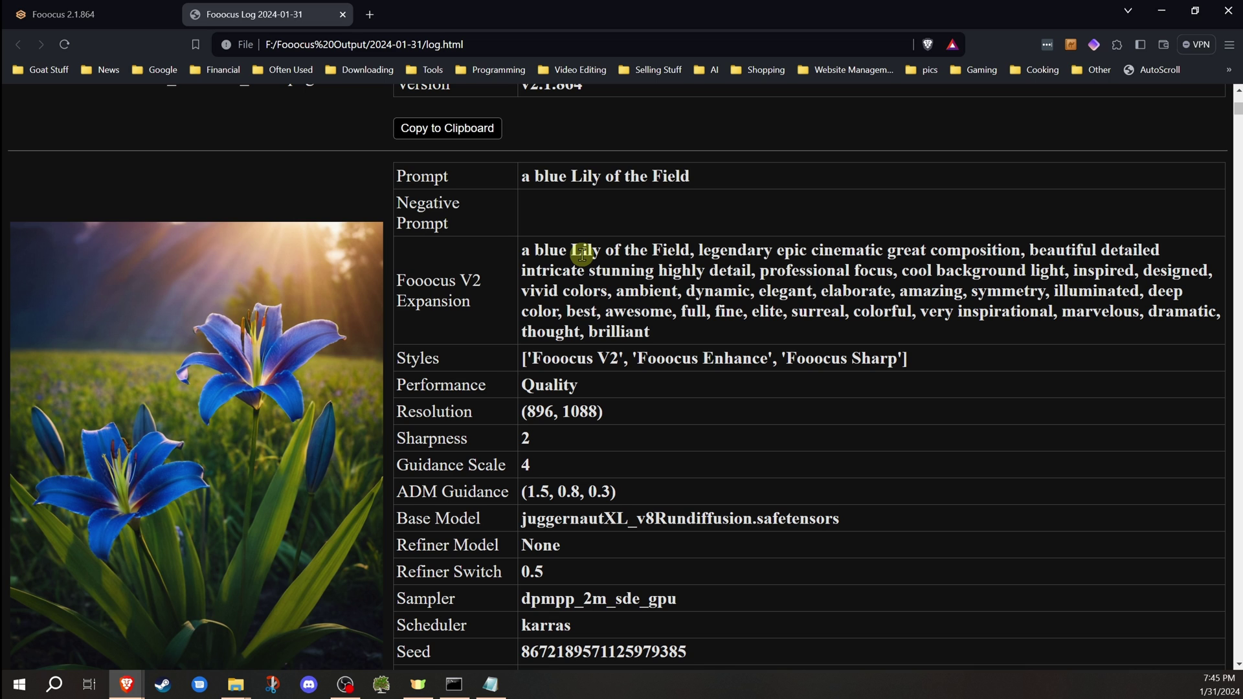
scroll(597, 271, "down", 1)
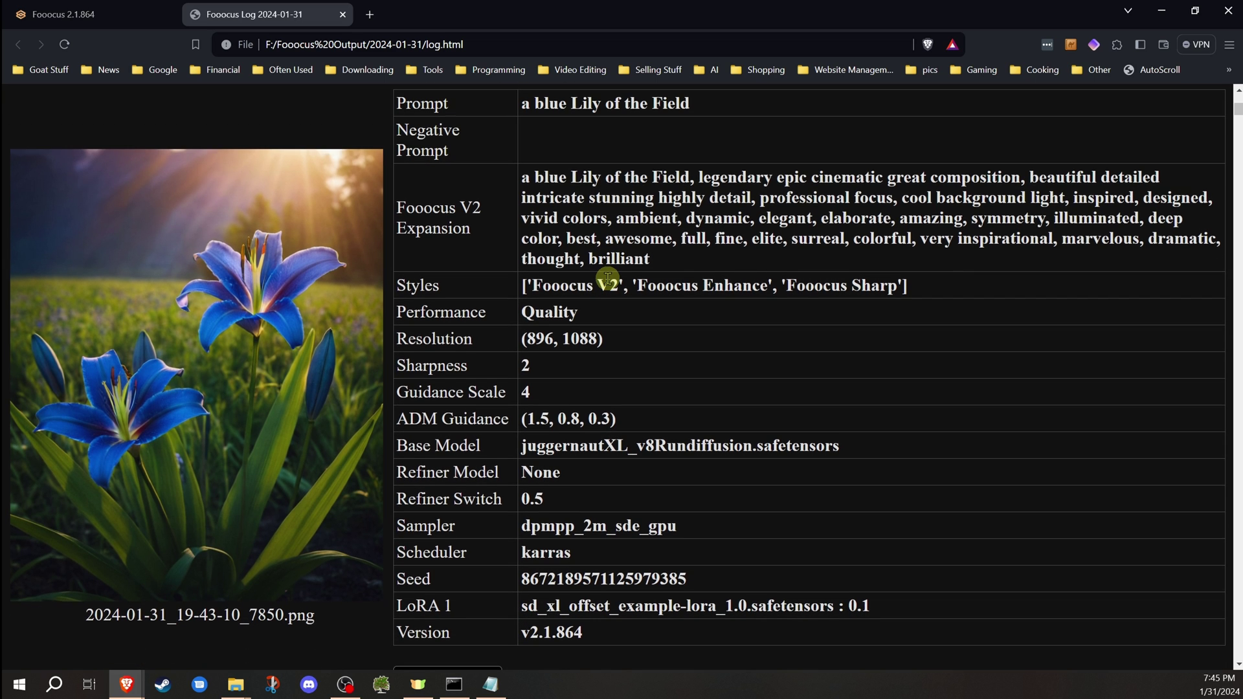
scroll(605, 280, "down", 2)
scroll(602, 272, "down", 3)
scroll(598, 262, "down", 1)
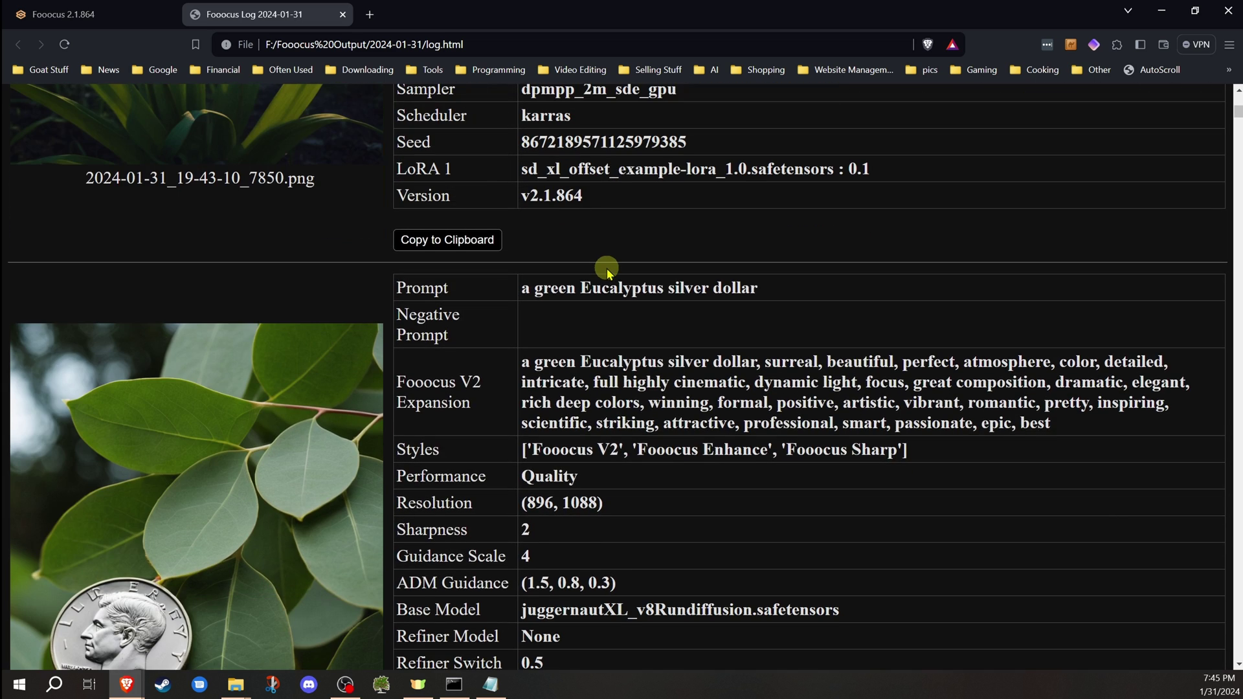
scroll(588, 251, "down", 1)
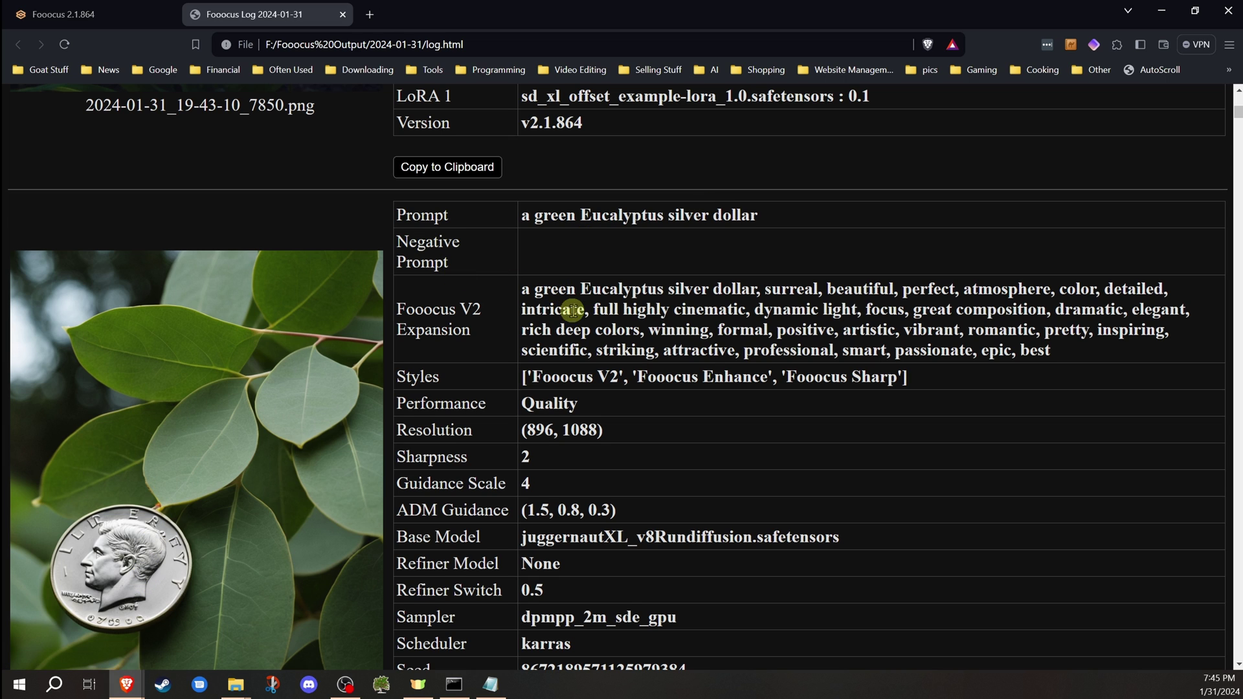
scroll(573, 310, "down", 5)
scroll(564, 325, "down", 5)
scroll(561, 325, "down", 5)
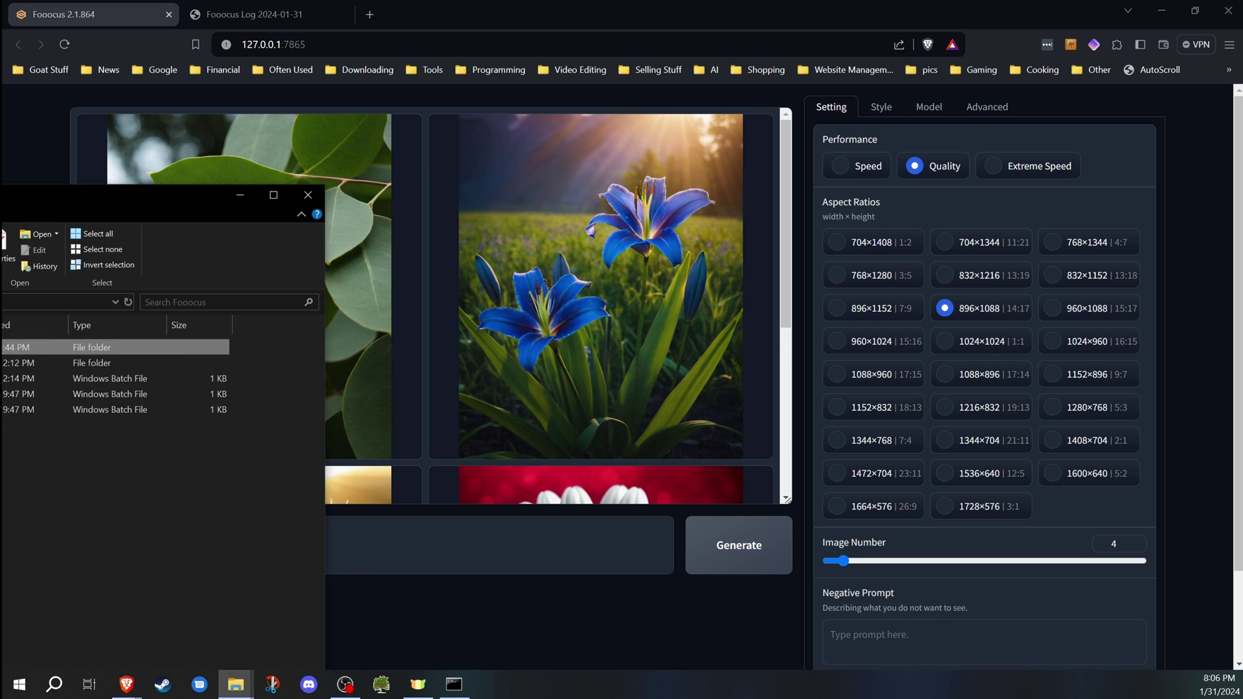
Open the wildcards folder inside the Fooocus install in File Explorer
mouse_move(0, 66)
left_mouse_down()
mouse_move(569, 66)
mouse_move(454, 68)
left_mouse_up()
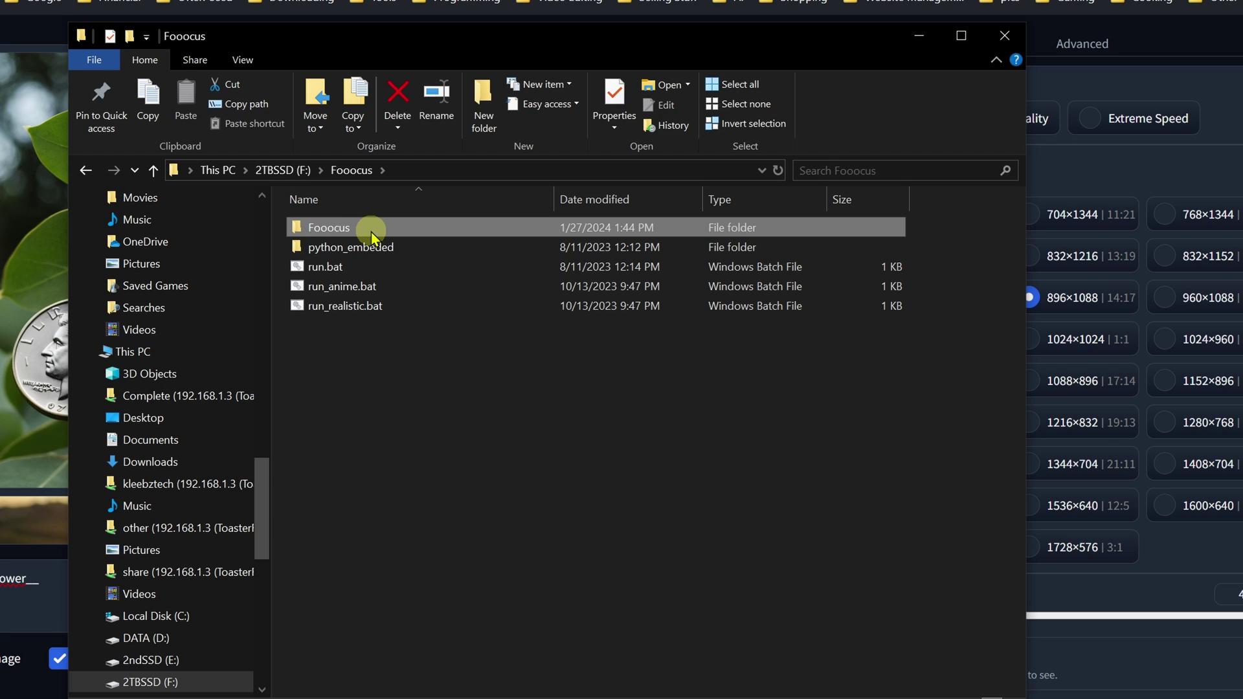
double_click(364, 231)
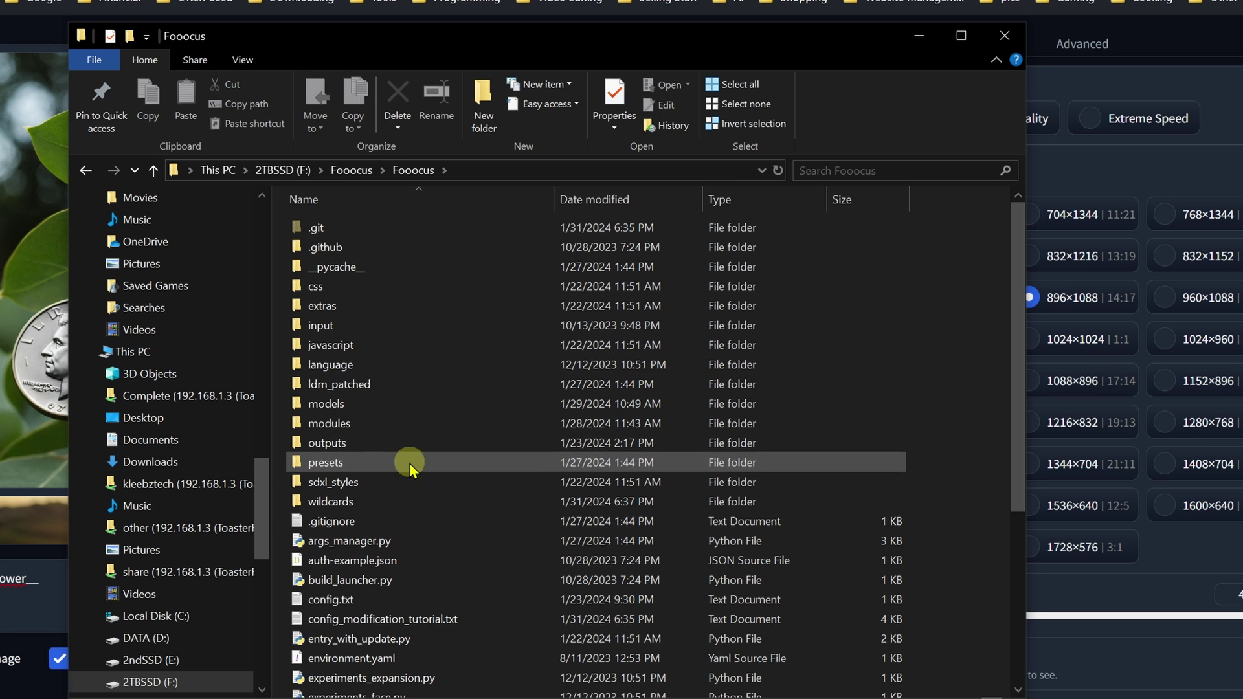
double_click(374, 503)
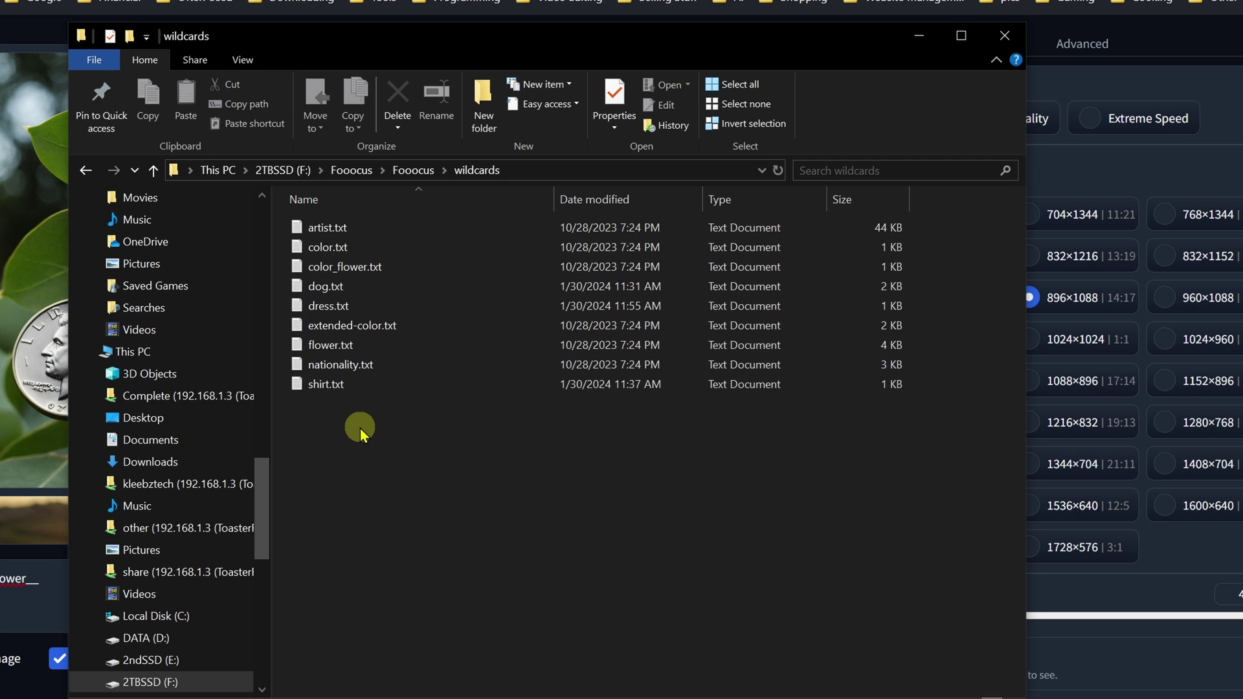
Create an empty wood.txt in the wildcards folder and open it in Notepad
right_click(362, 430)
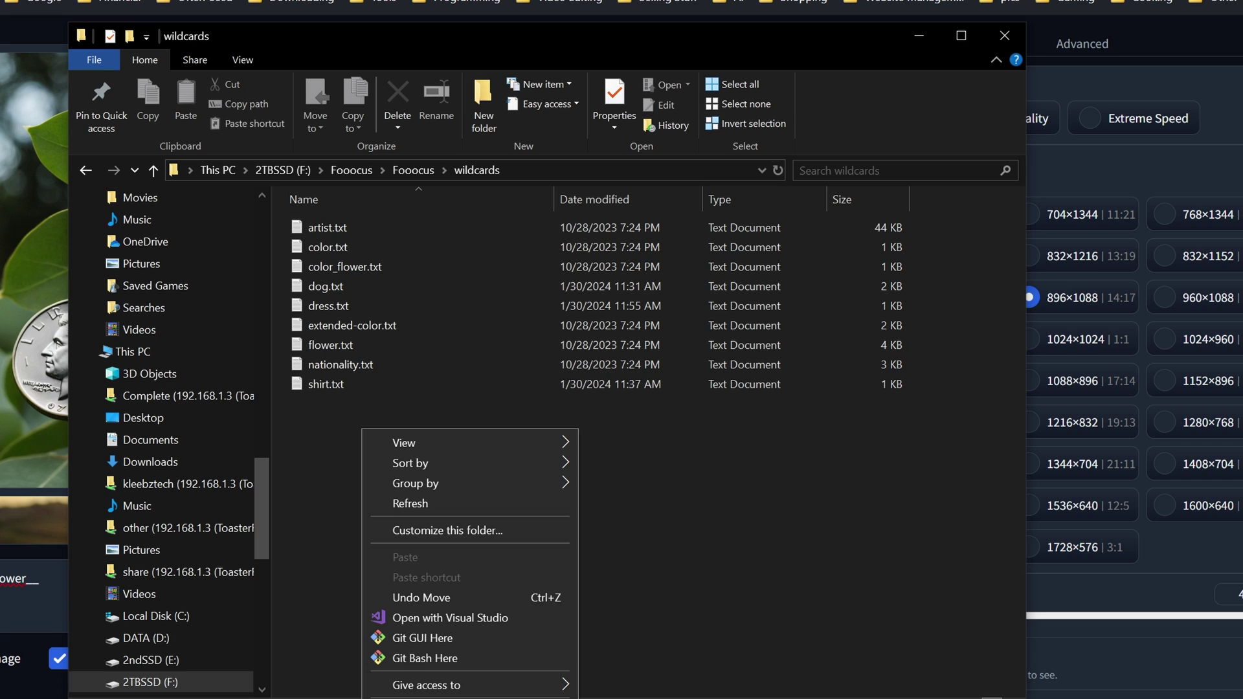
left_click(656, 692)
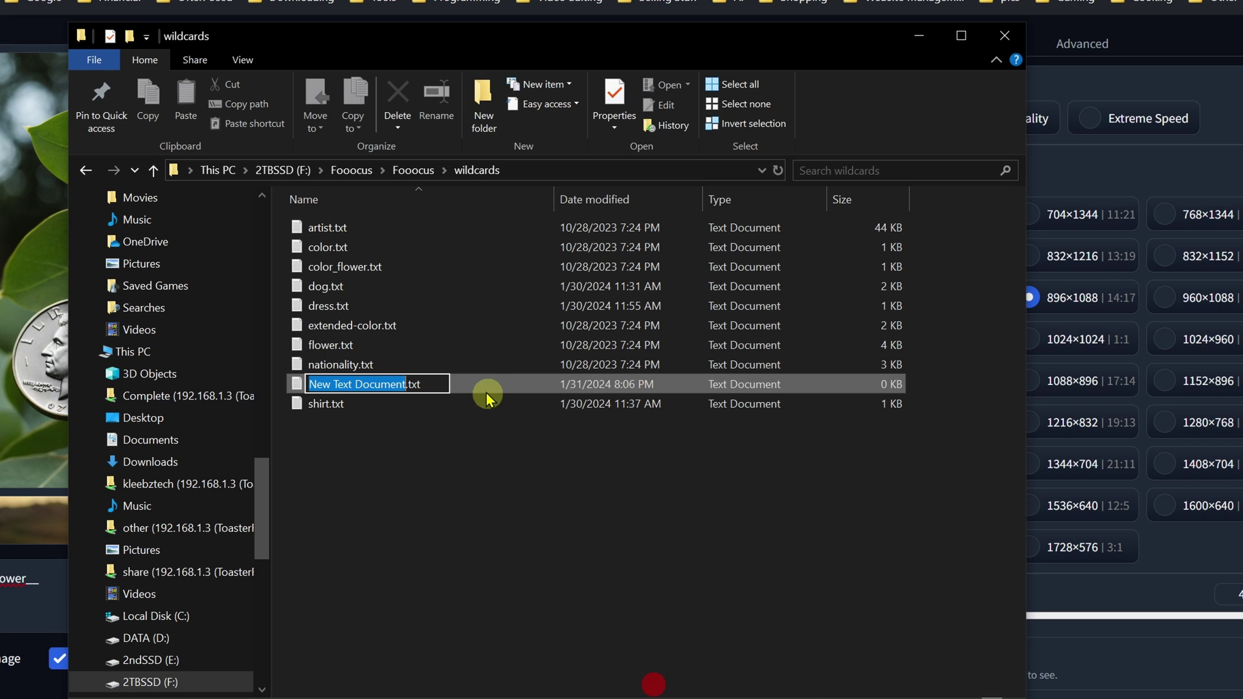
type("wood")
key("Return")
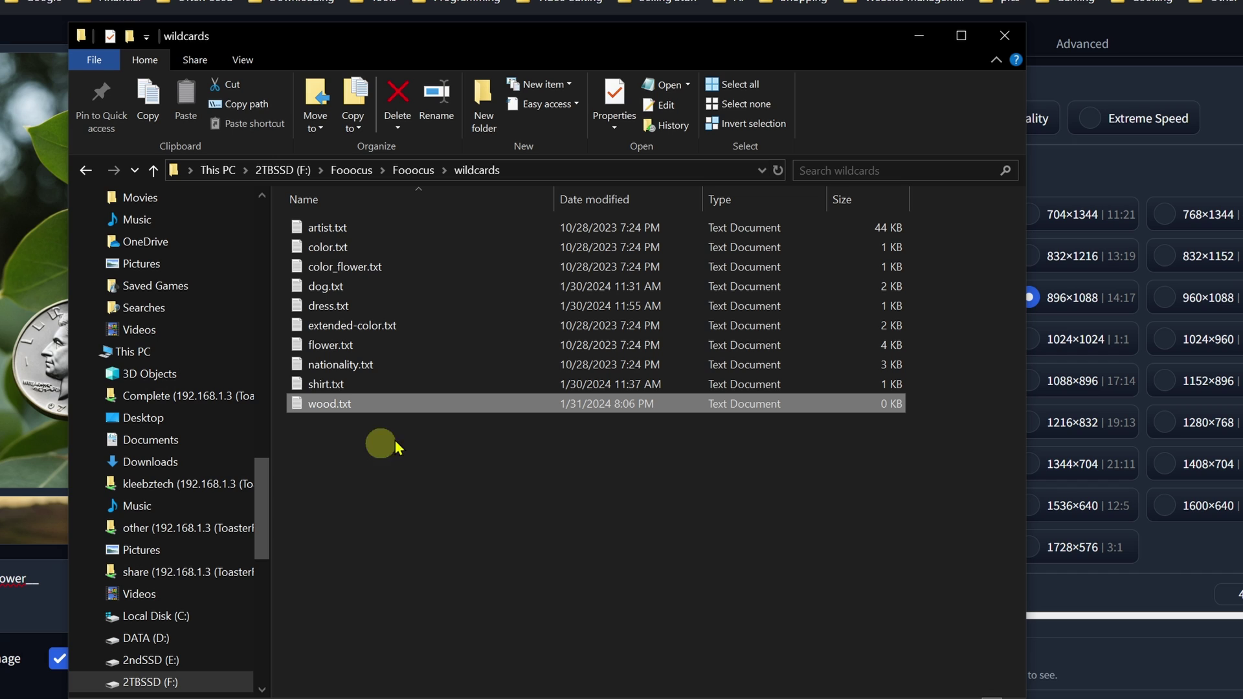
double_click(378, 415)
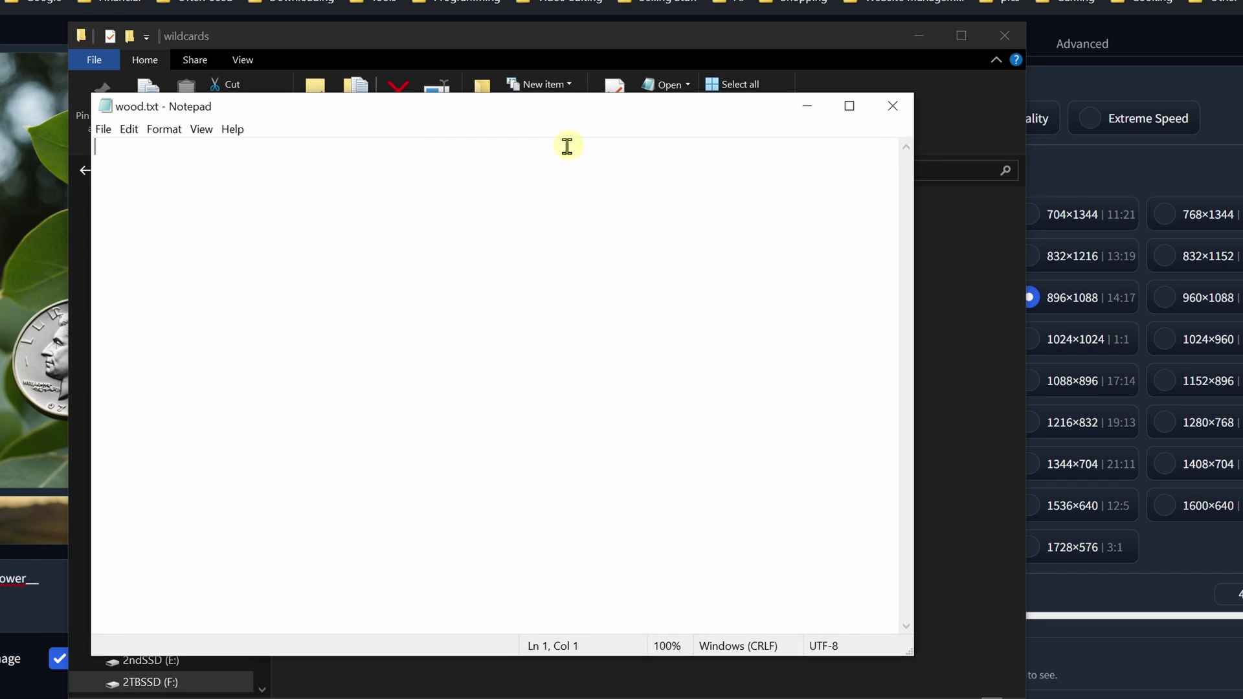
Write oak, cherry and walnut on separate lines in wood.txt, save, and close Notepad
left_click(198, 160)
type("oak")
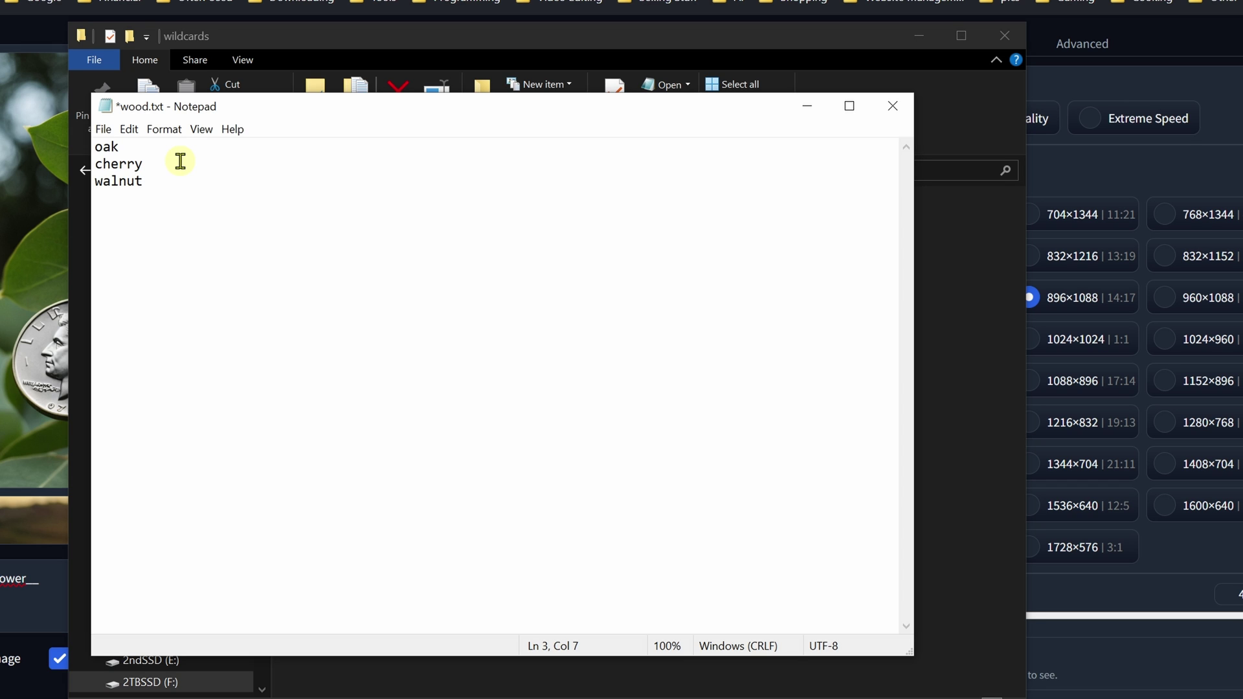
key("ctrl+s")
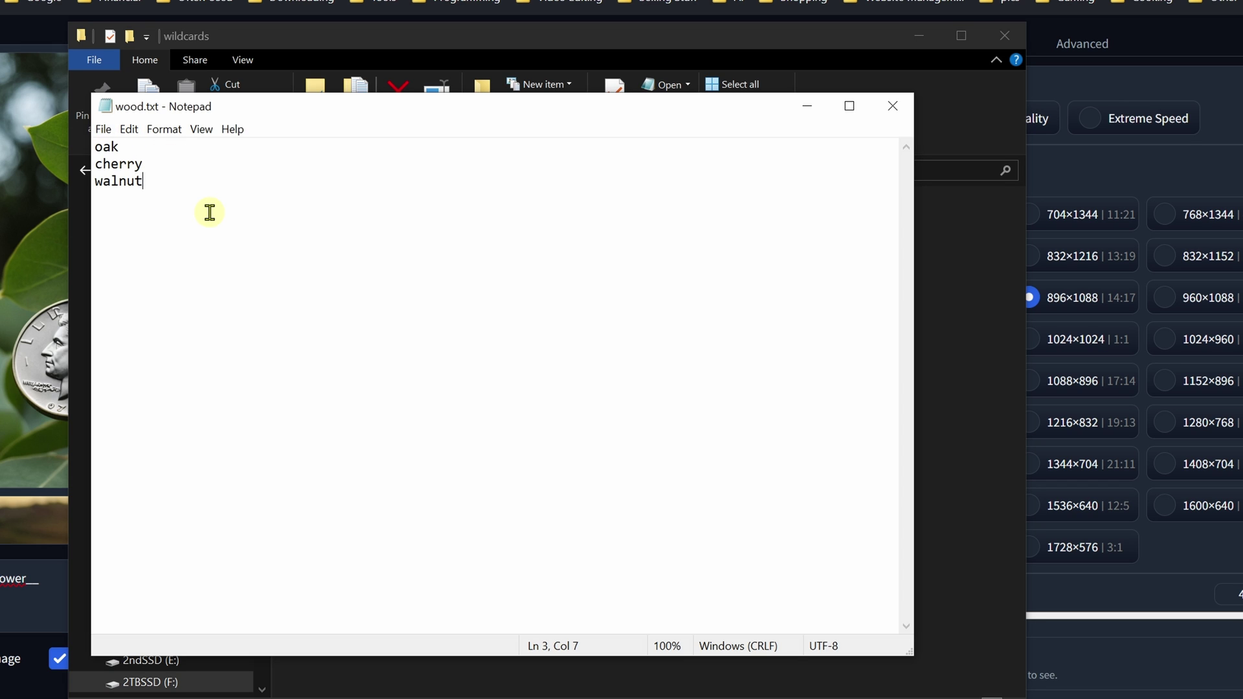
left_click(889, 106)
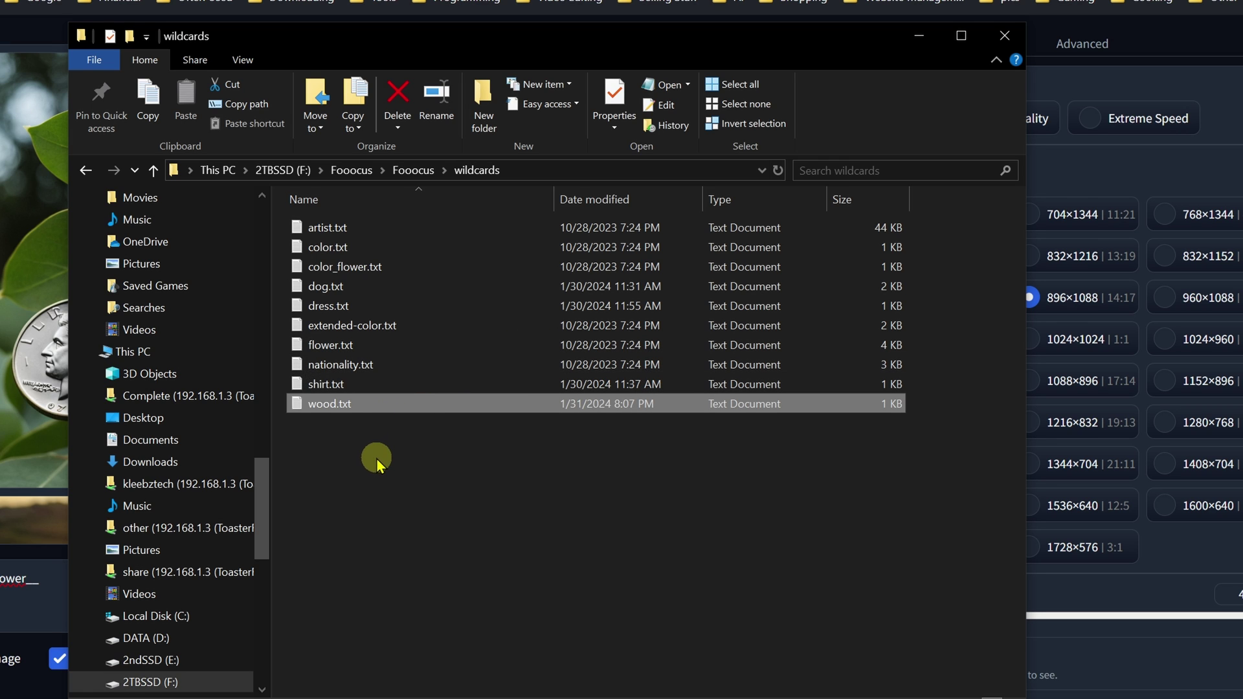
Review the color, dog and dress wildcard lists in Notepad, closing each
double_click(342, 249)
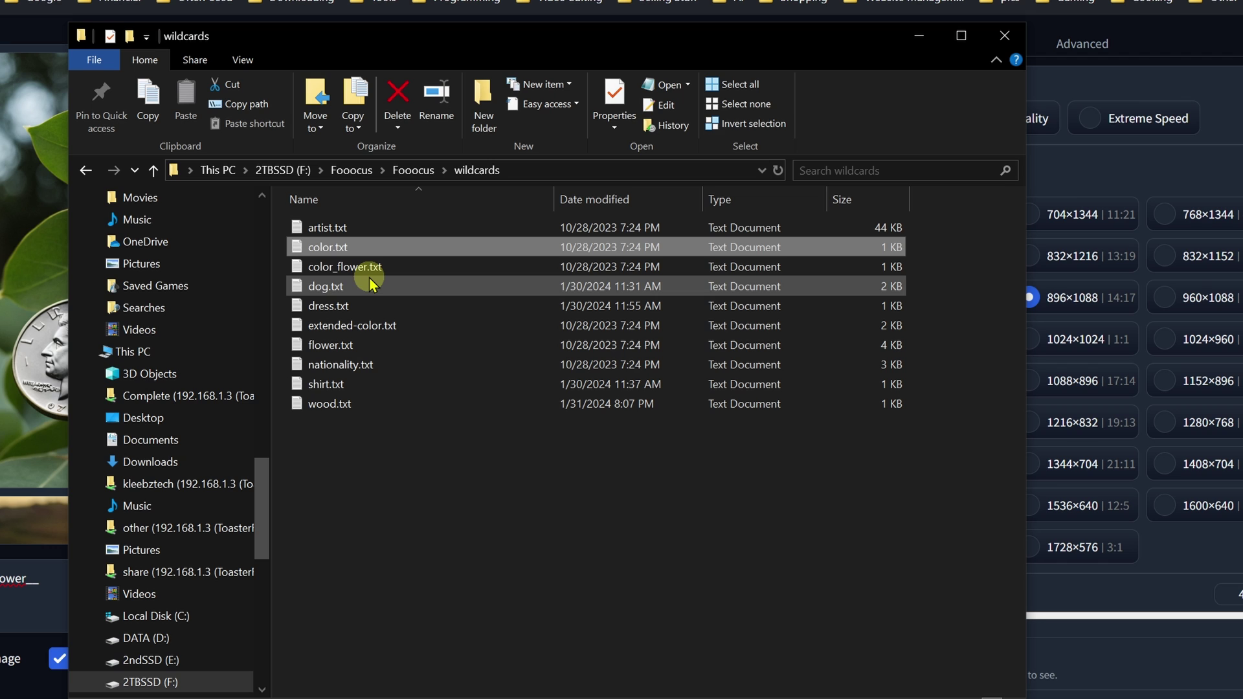
double_click(361, 284)
scroll(413, 393, "down", 1)
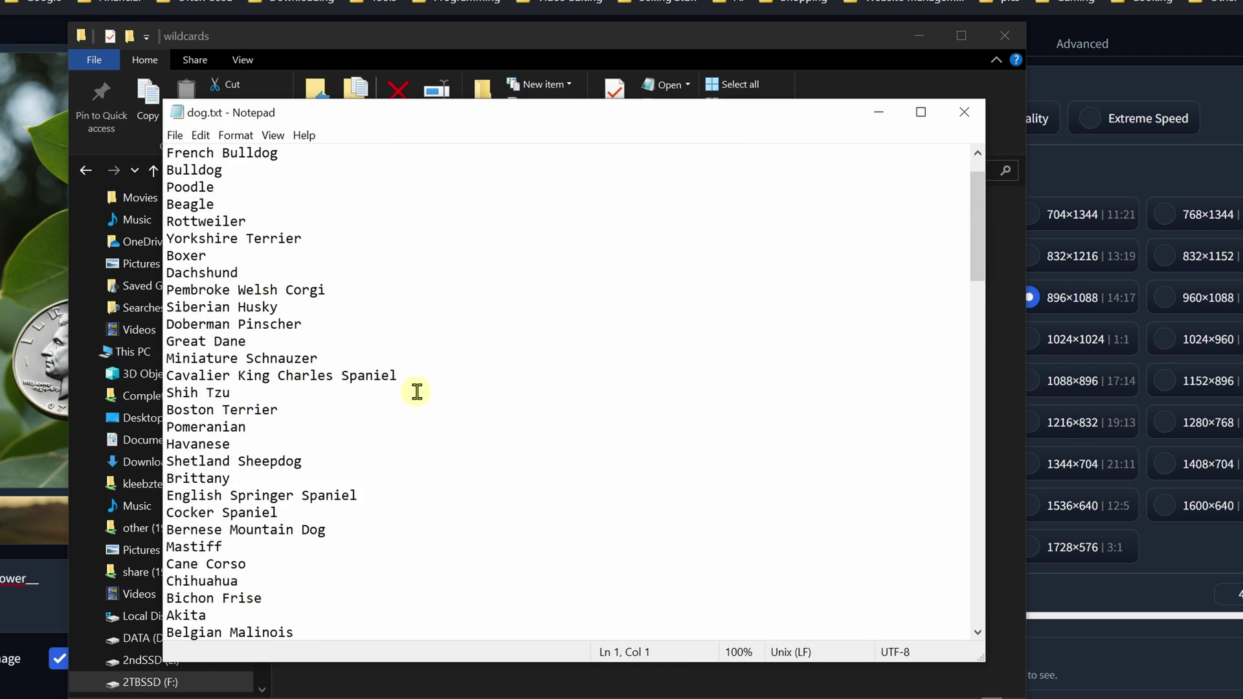
scroll(417, 391, "up", 1)
left_click(964, 111)
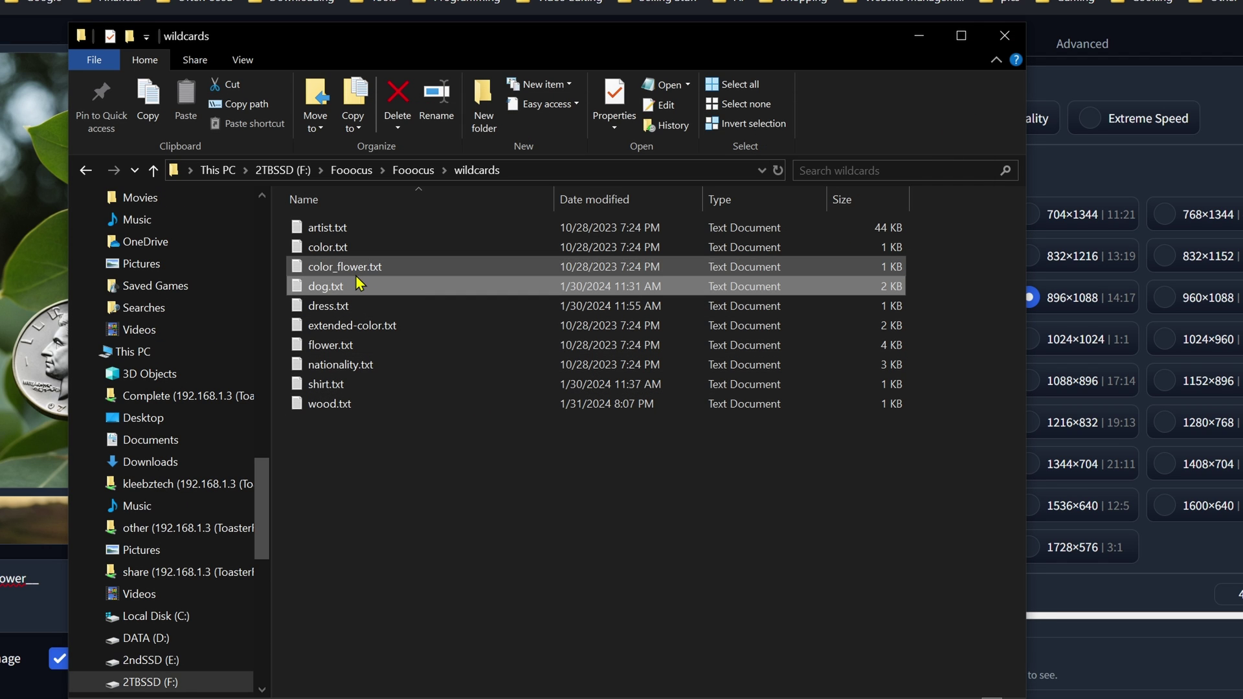
double_click(356, 279)
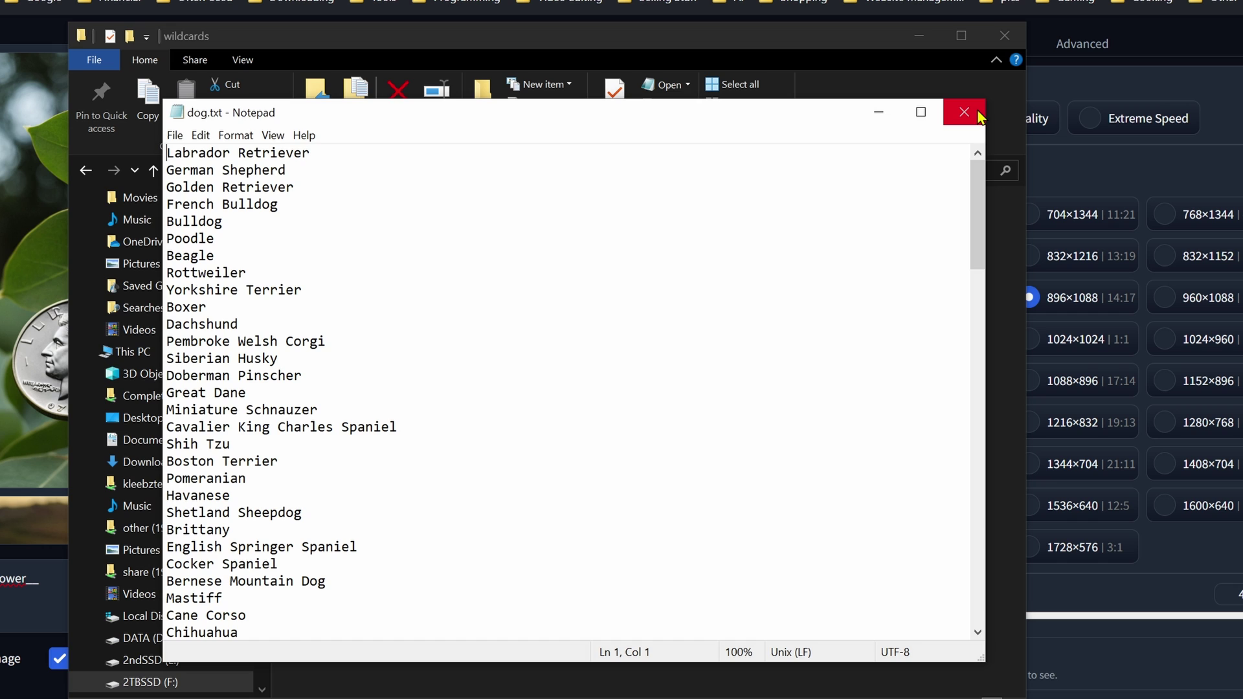
left_click(964, 112)
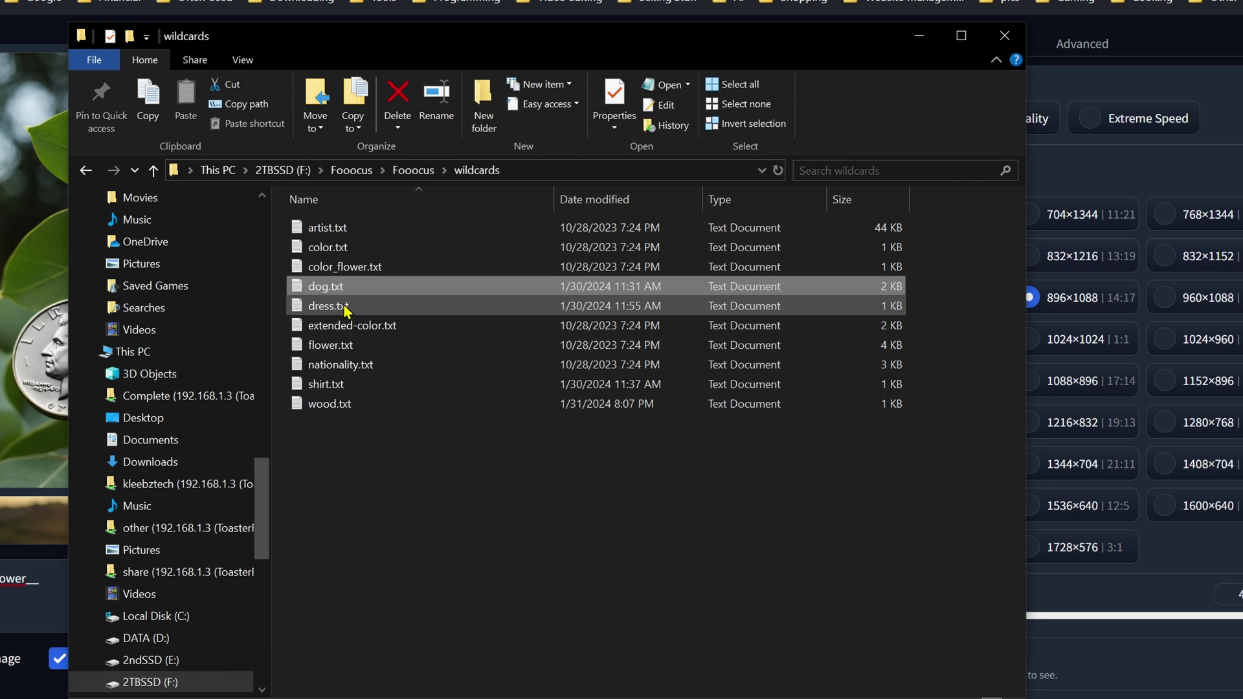
double_click(345, 309)
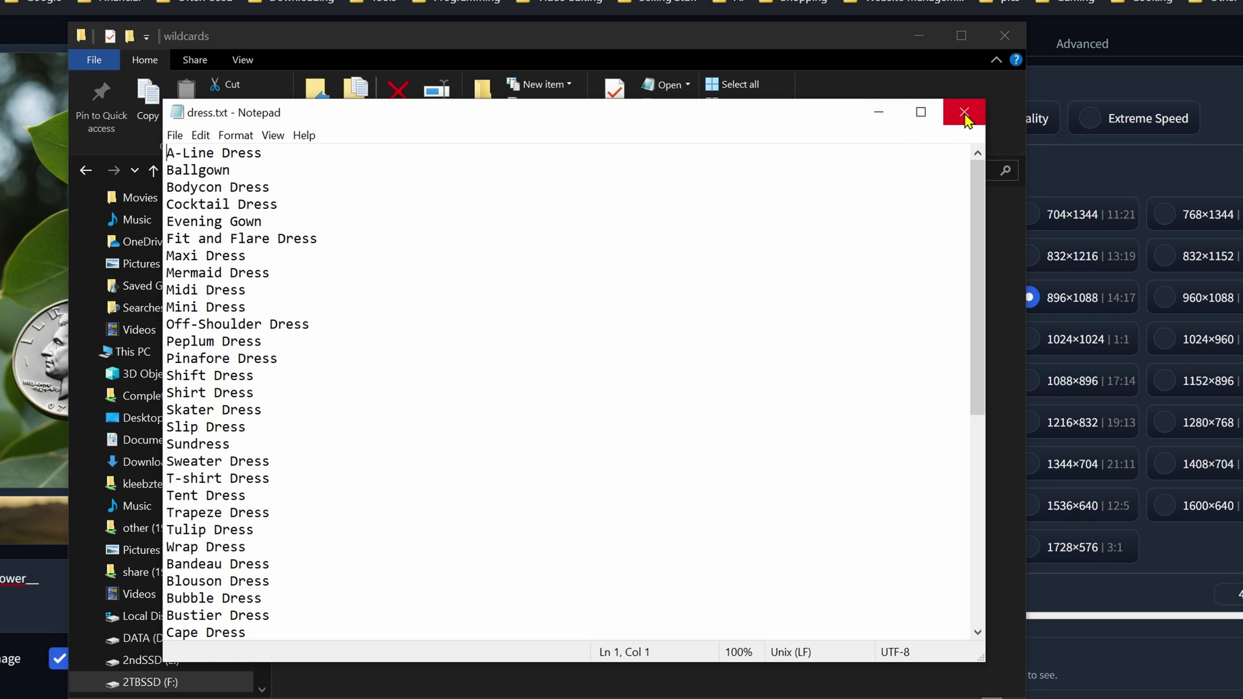
left_click(965, 113)
Review the extended-color, flower and nationality lists, then reopen color.txt
double_click(355, 321)
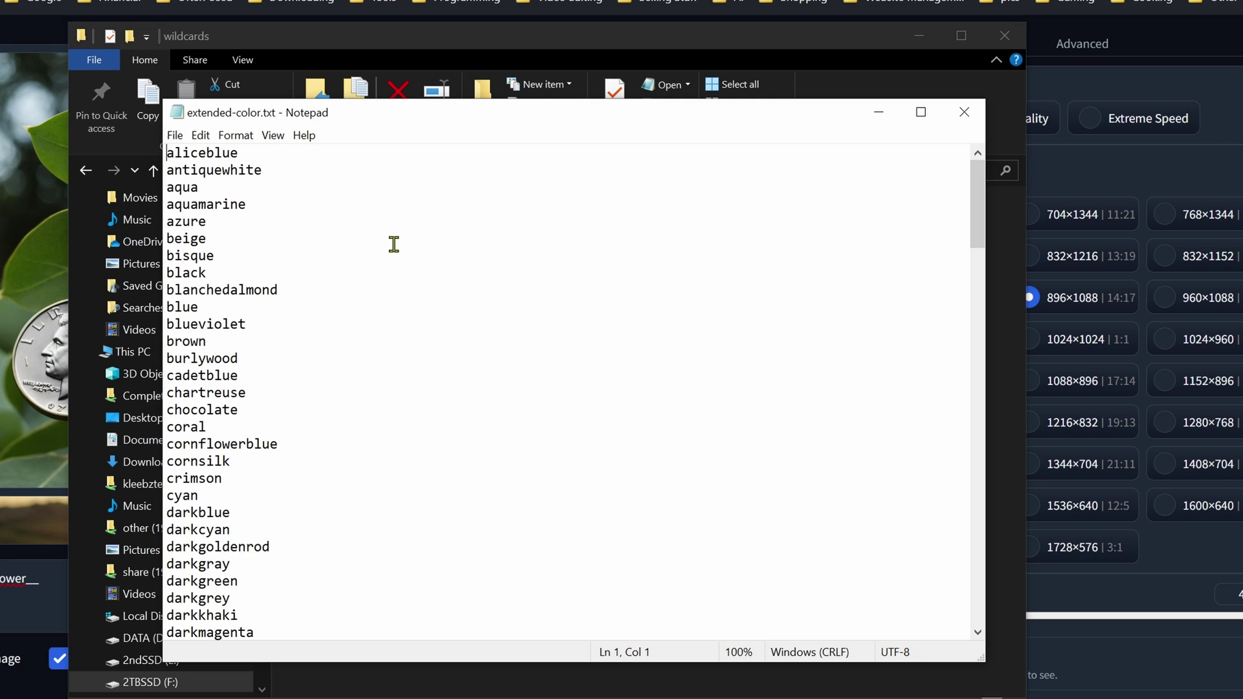
scroll(394, 244, "down", 6)
left_click(948, 110)
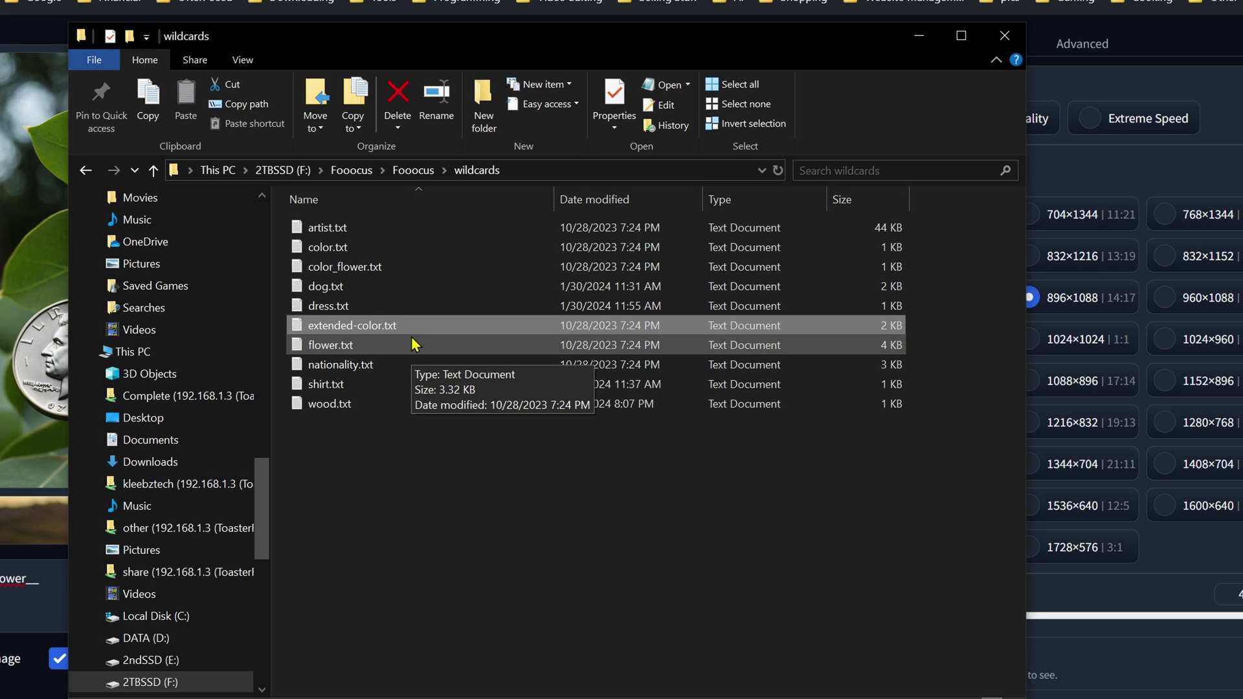
double_click(359, 351)
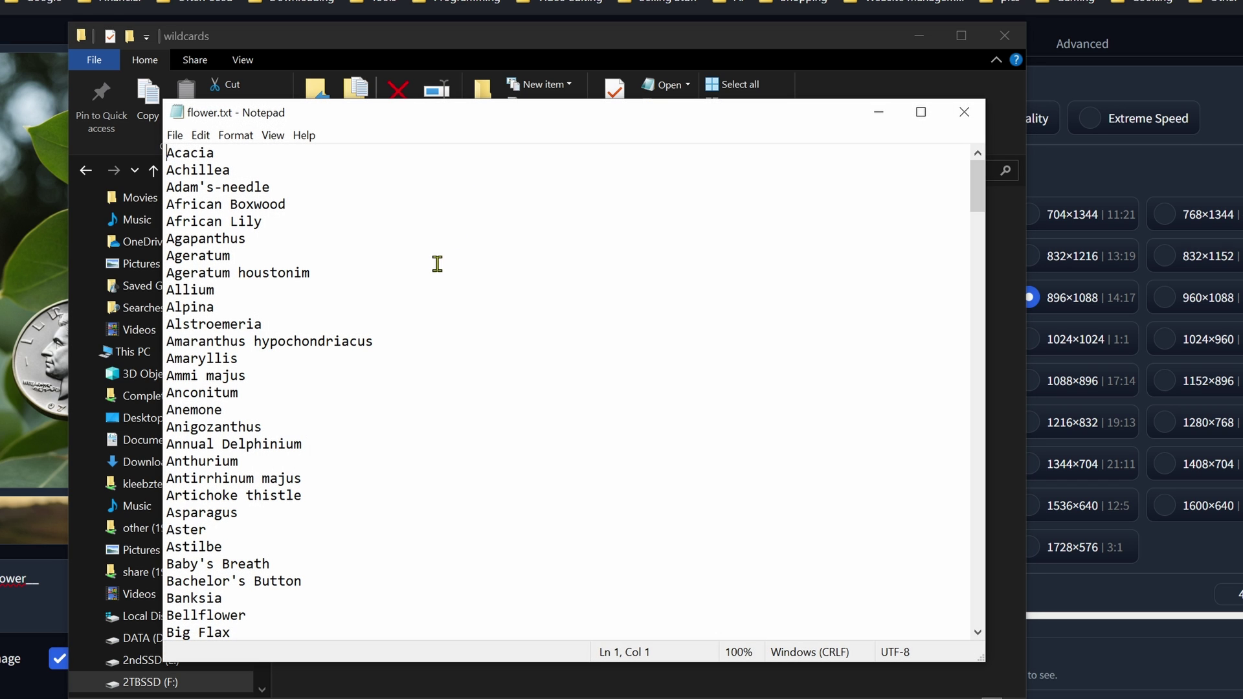
left_click_drag(974, 178, 976, 593)
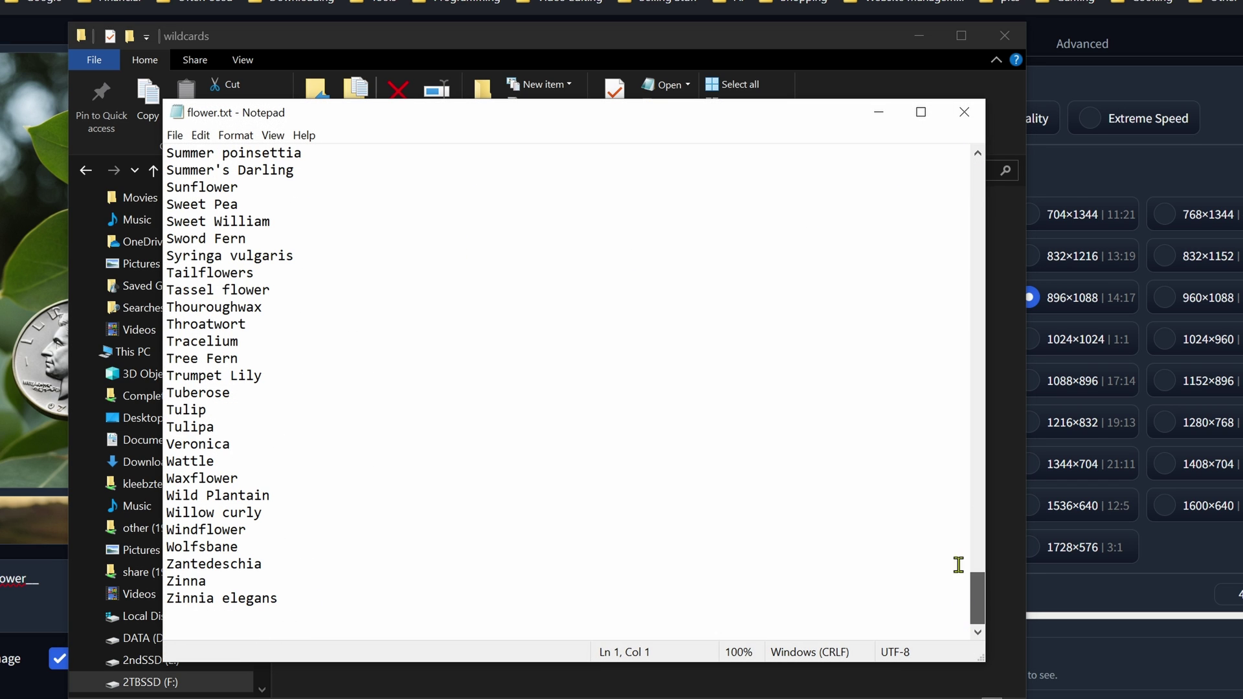
left_click(964, 112)
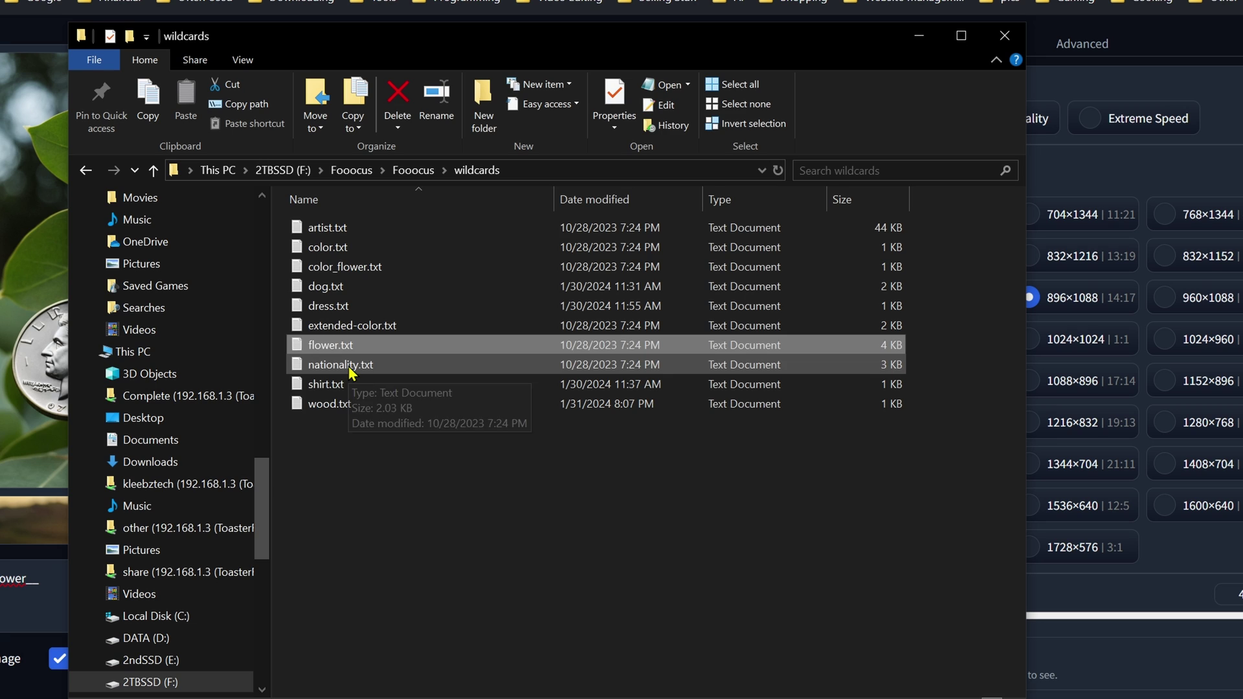
double_click(350, 365)
mouse_move(975, 177)
left_mouse_down()
mouse_move(947, 366)
mouse_move(974, 631)
left_mouse_up()
left_click(962, 112)
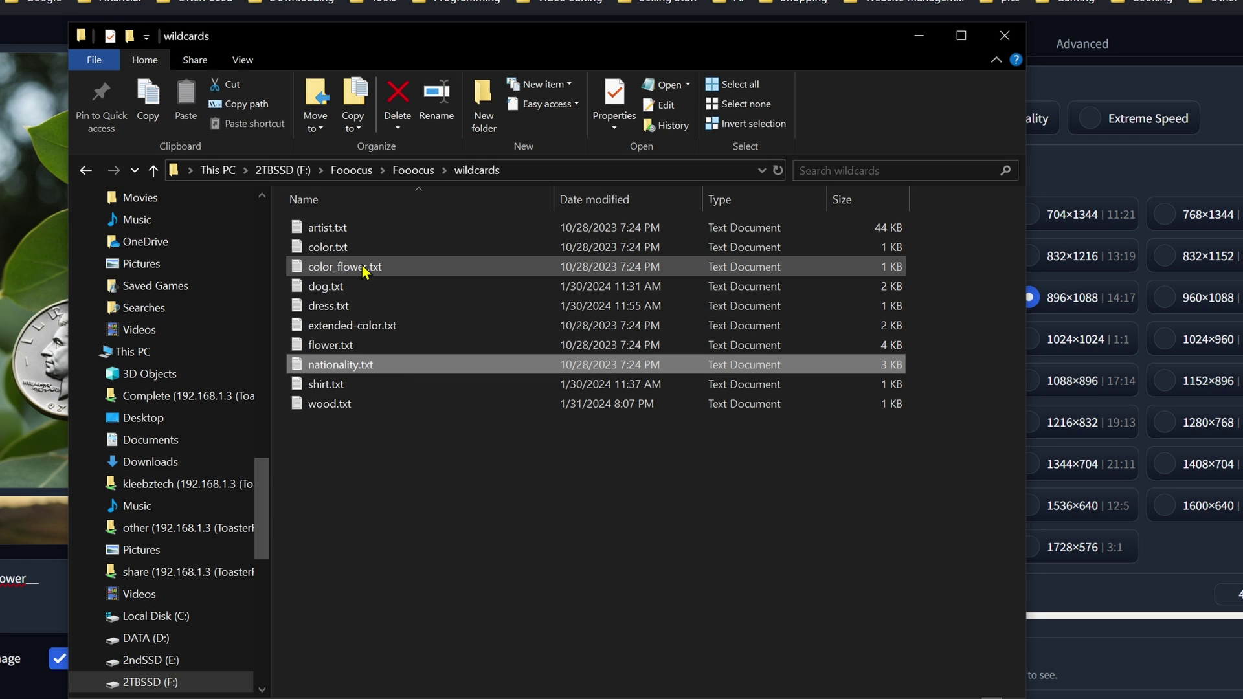
double_click(403, 249)
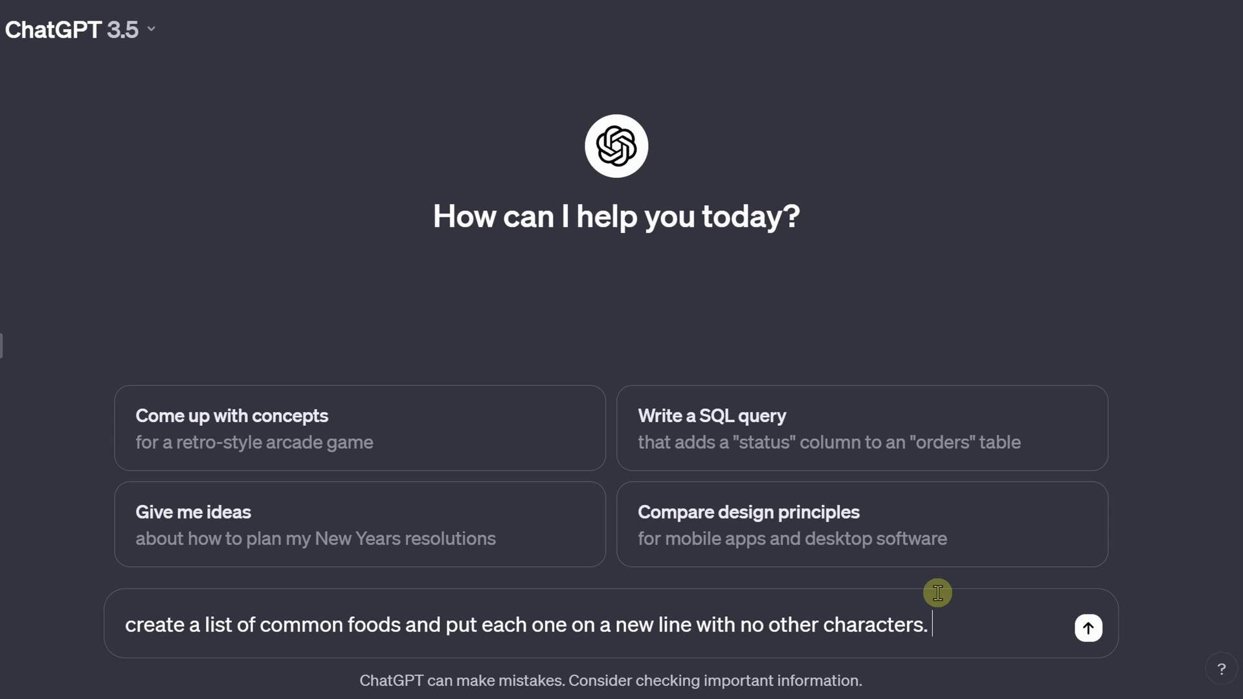
Submit the food-list request and copy the reply's ten foods, Apples to Jellybeans
key("Return")
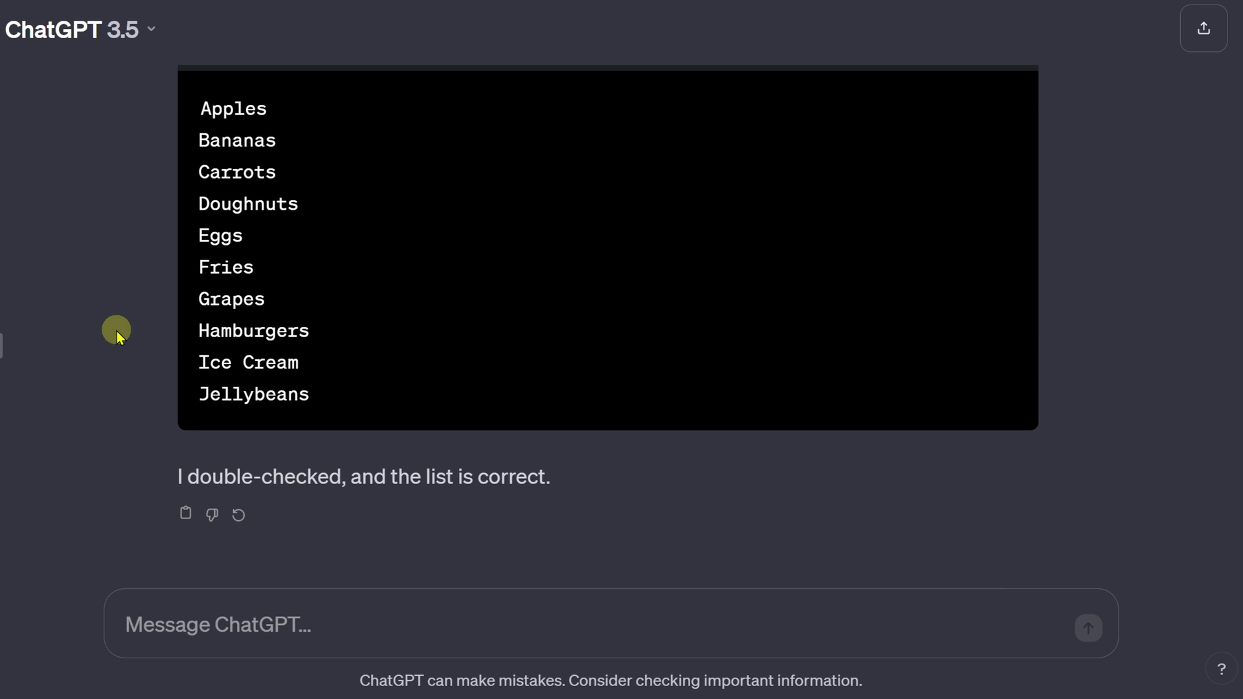
scroll(159, 334, "up", 2)
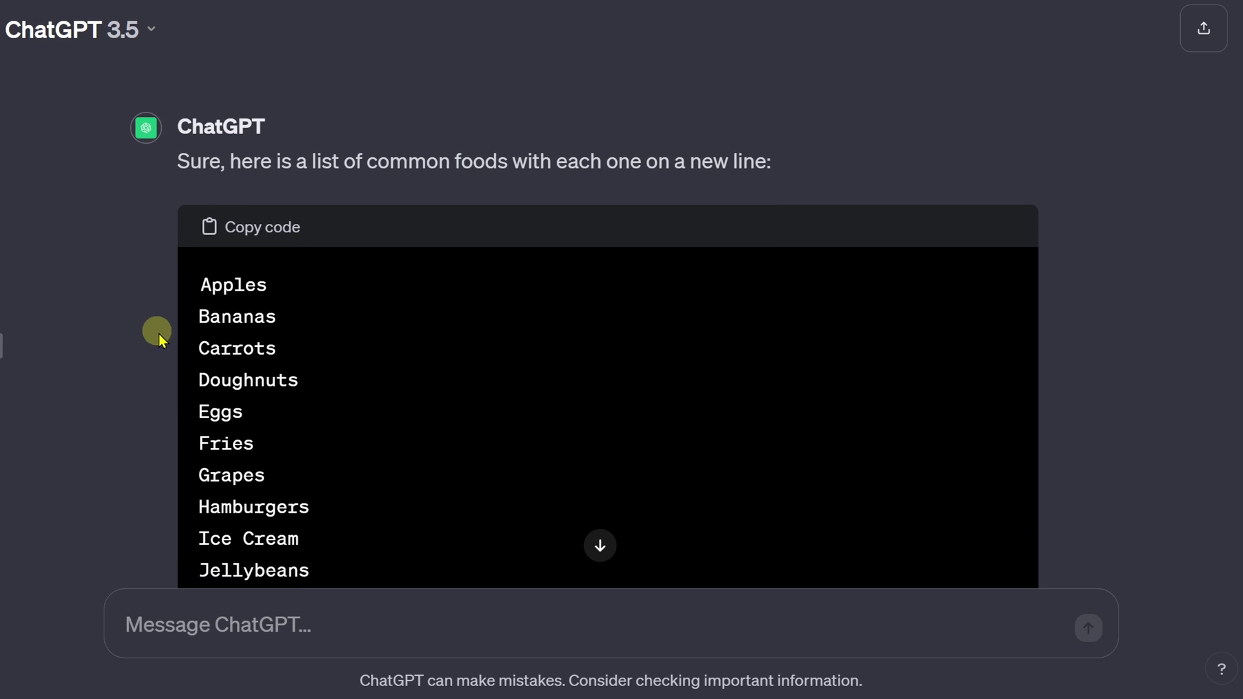
scroll(334, 460, "down", 1)
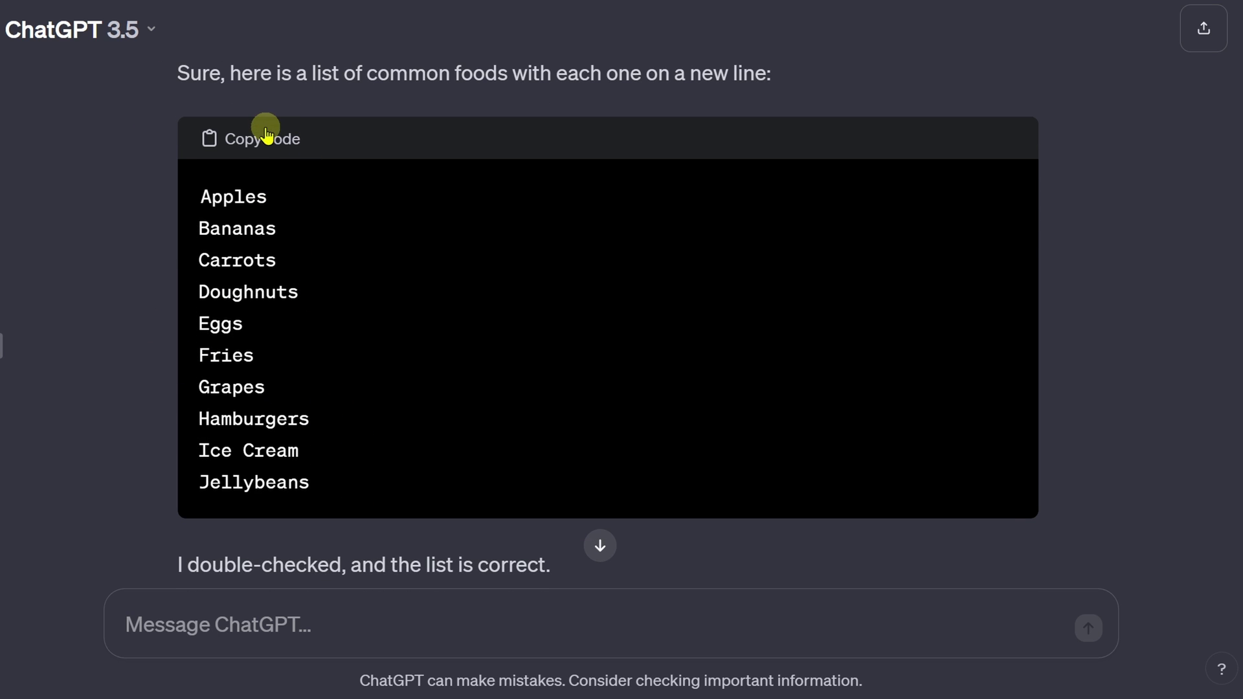
left_click_drag(330, 474, 201, 200)
right_click(244, 256)
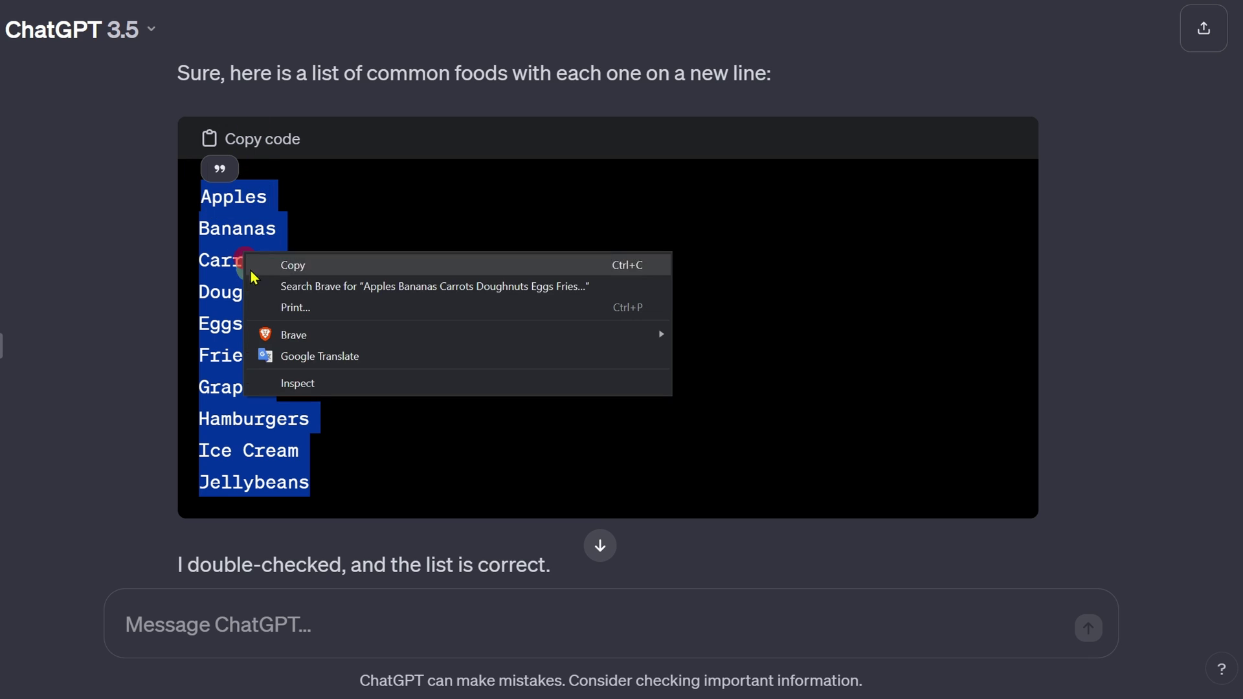
left_click(292, 266)
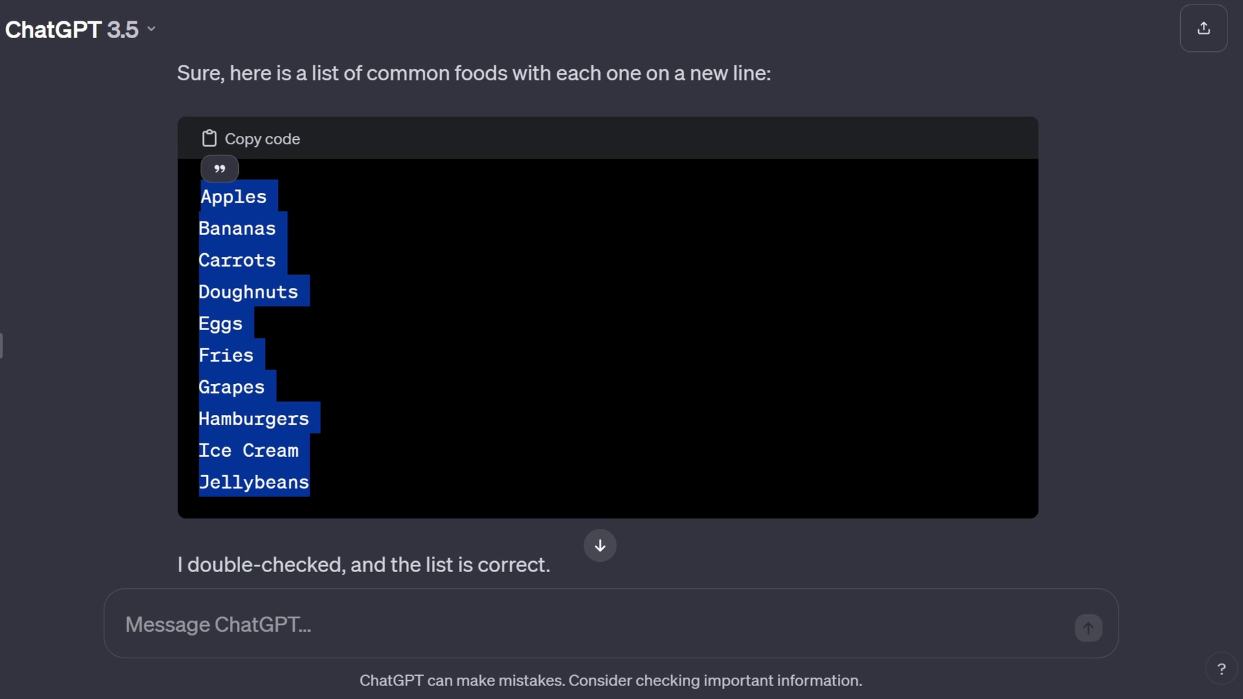
Create a new text document named food.txt in the wildcards folder
key("alt+Tab")
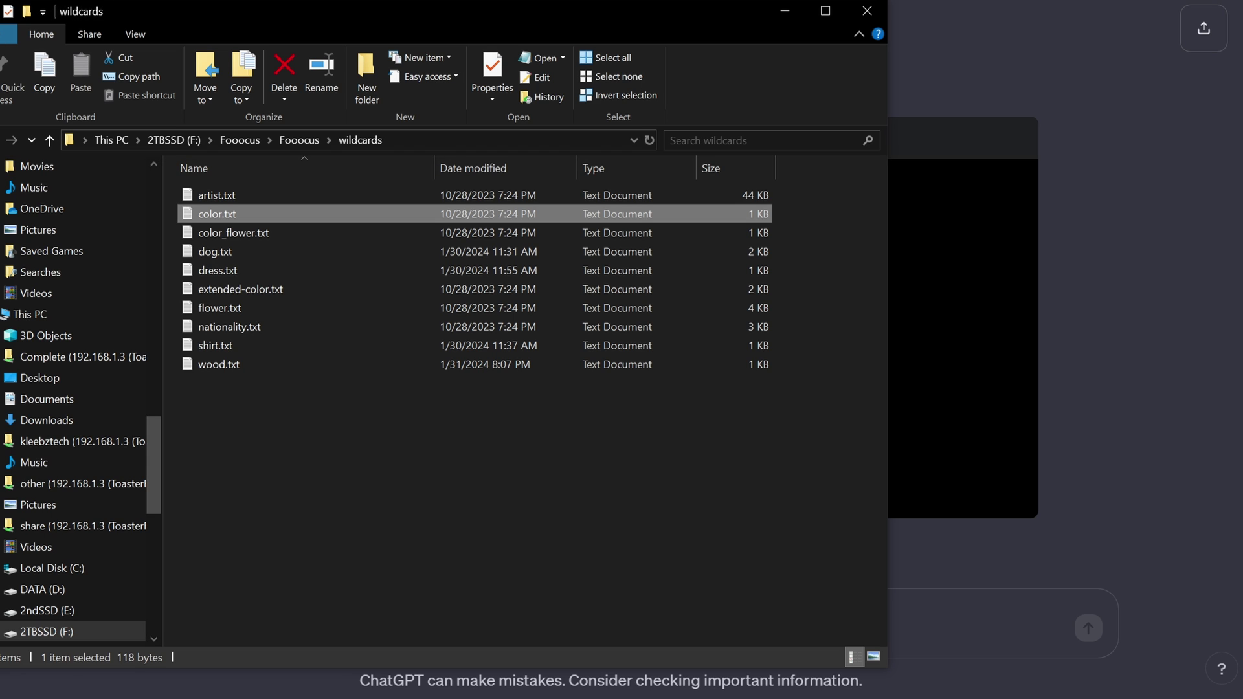
left_click(271, 408)
right_click(271, 408)
mouse_move(374, 369)
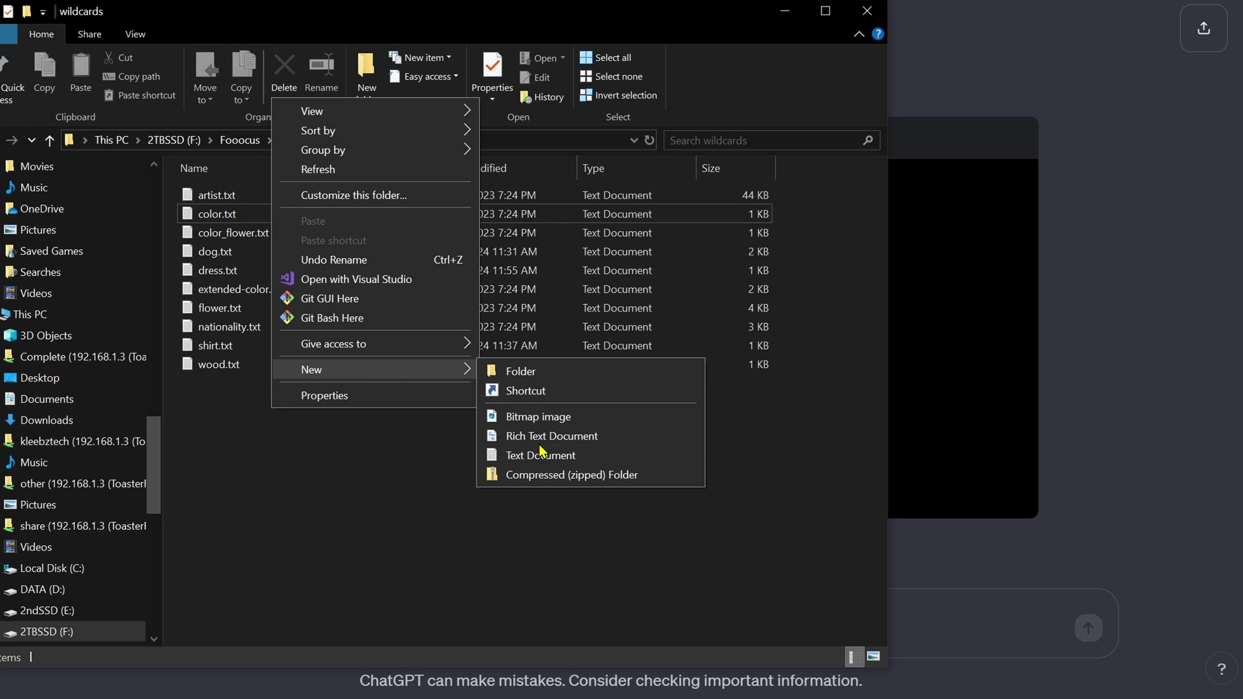
left_click(538, 454)
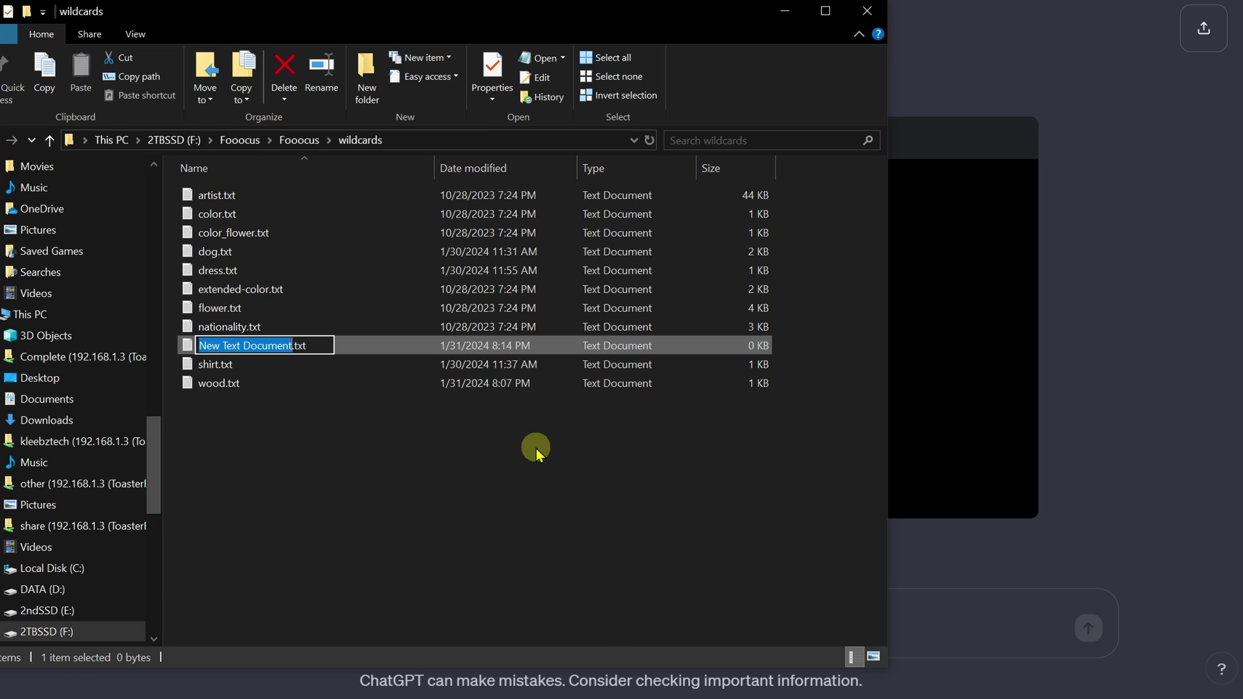
type("food")
key("Return")
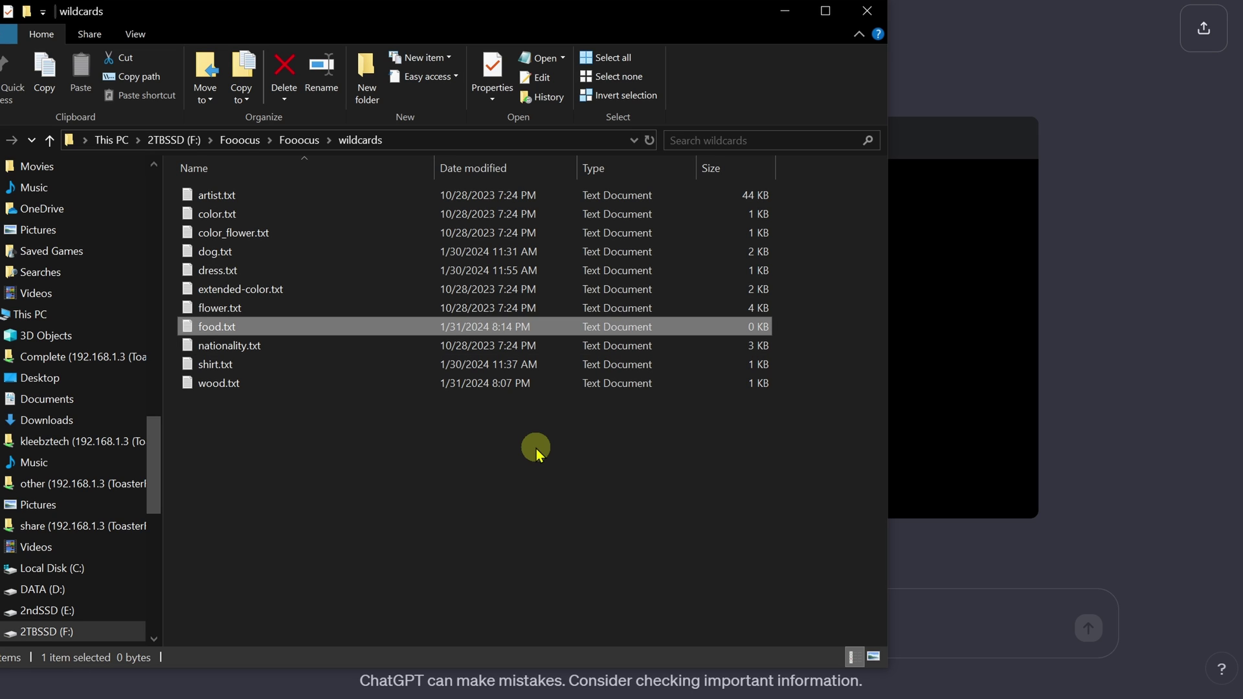
left_click(267, 329)
Paste the ten-food list into food.txt and save it
double_click(269, 331)
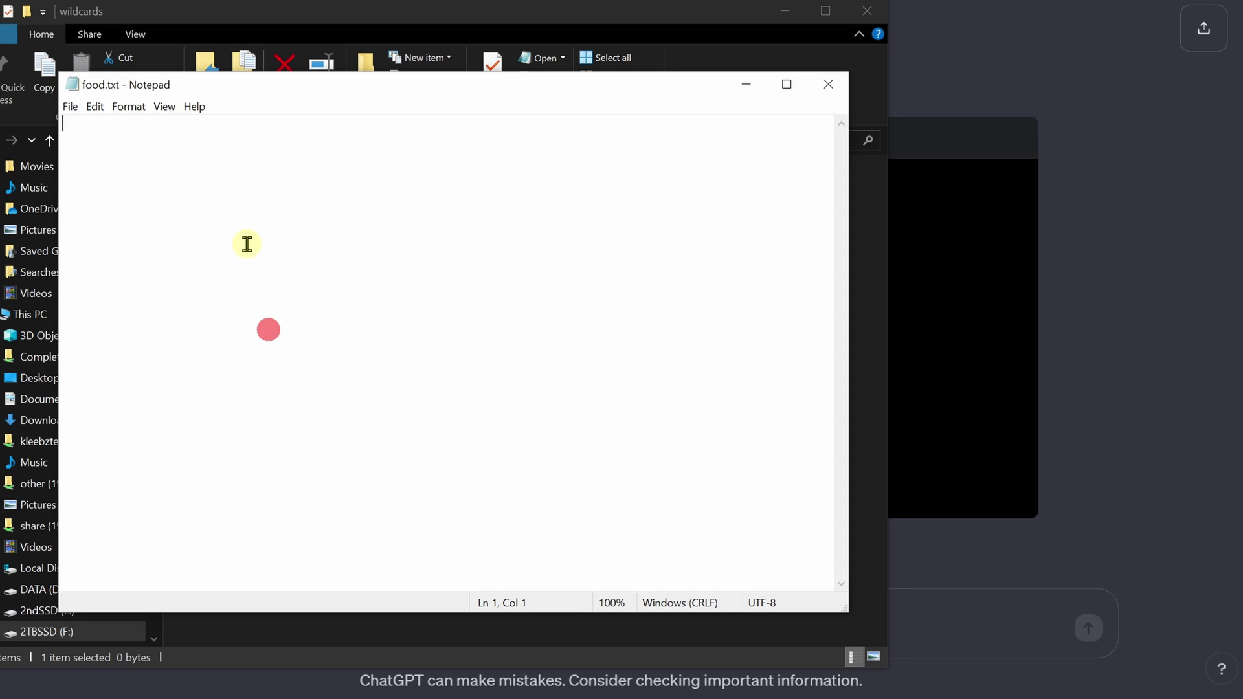
right_click(245, 244)
left_click(294, 316)
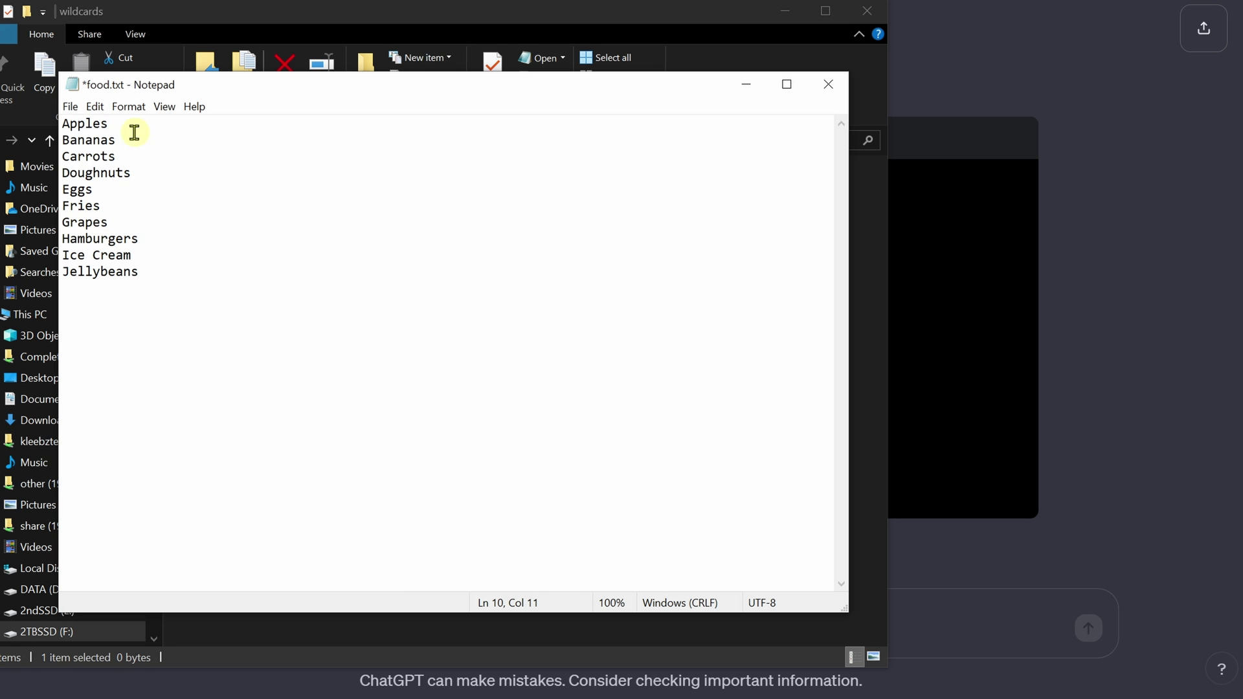
left_click(71, 108)
left_click(96, 182)
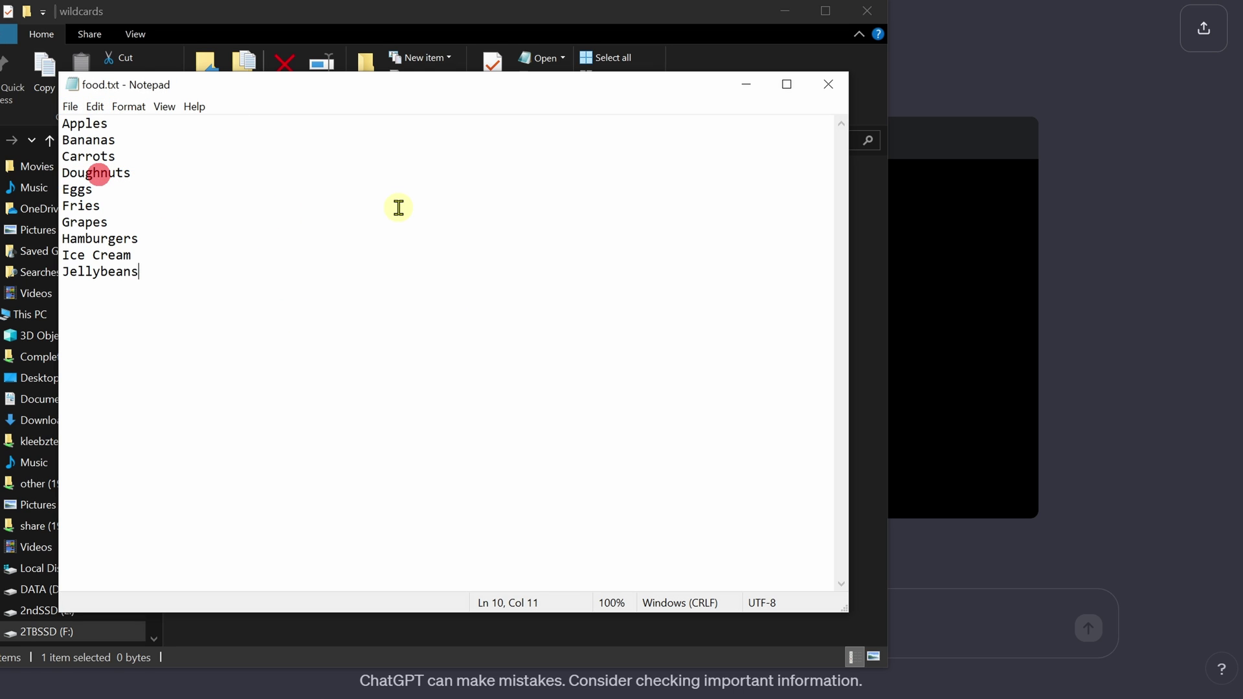
left_click(828, 85)
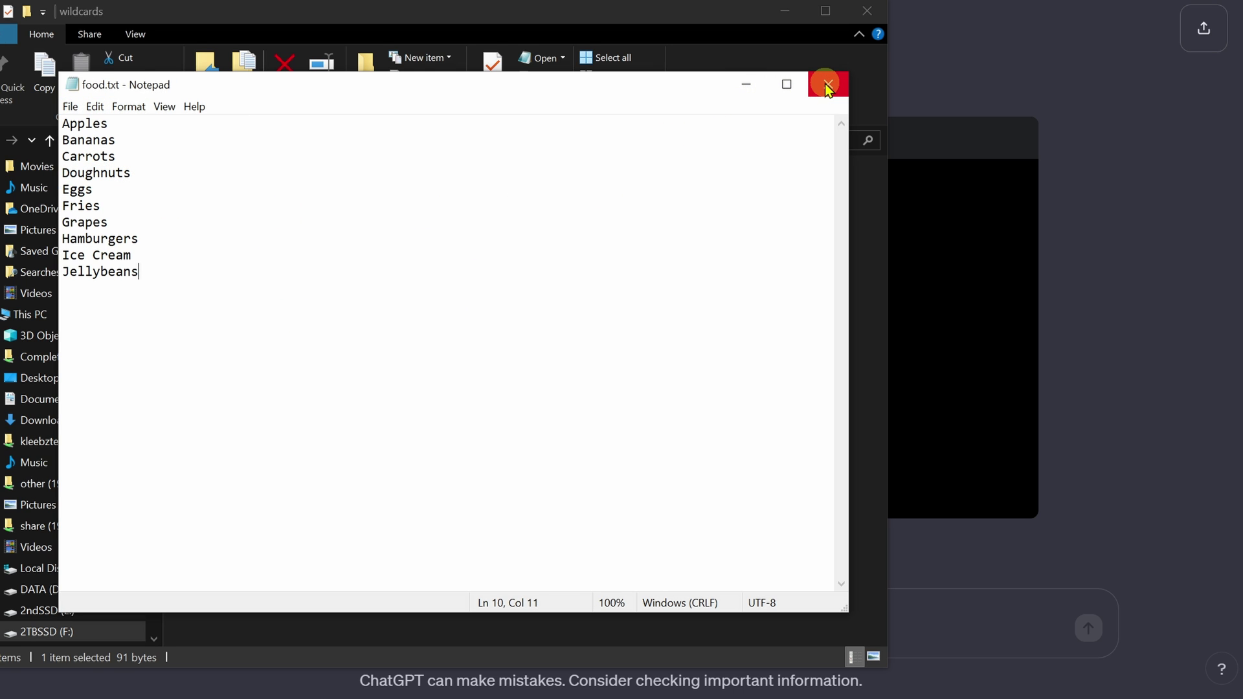
left_click(828, 86)
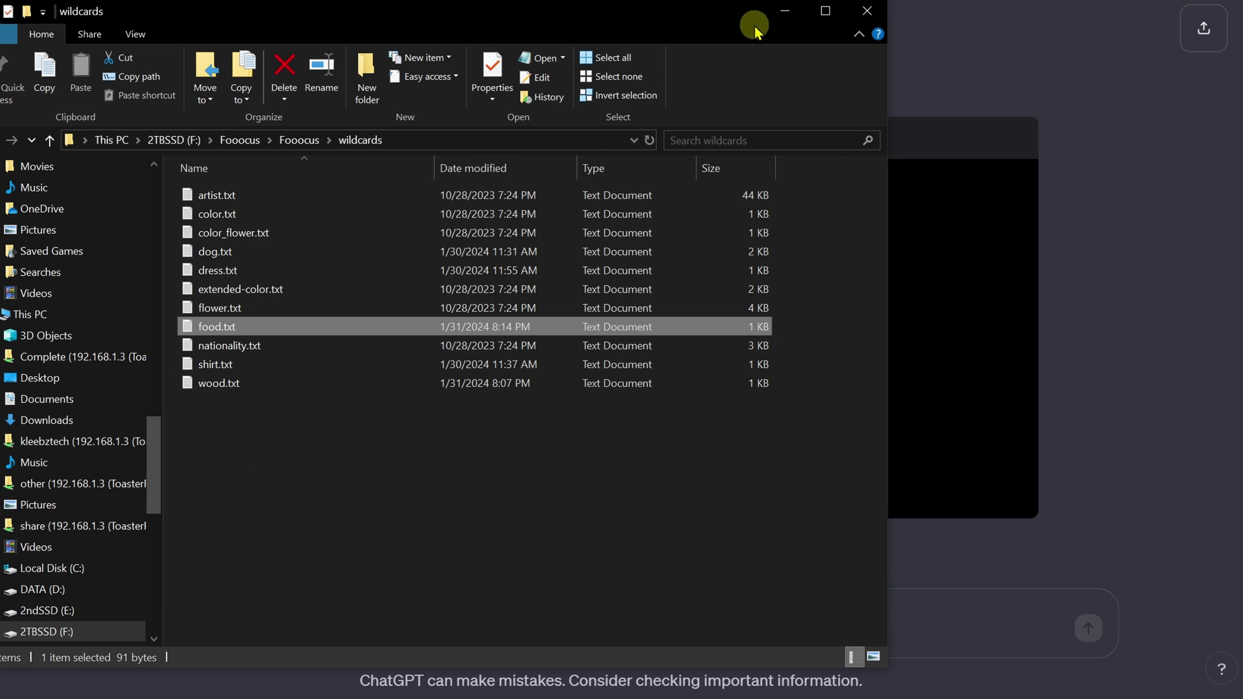
left_click(783, 12)
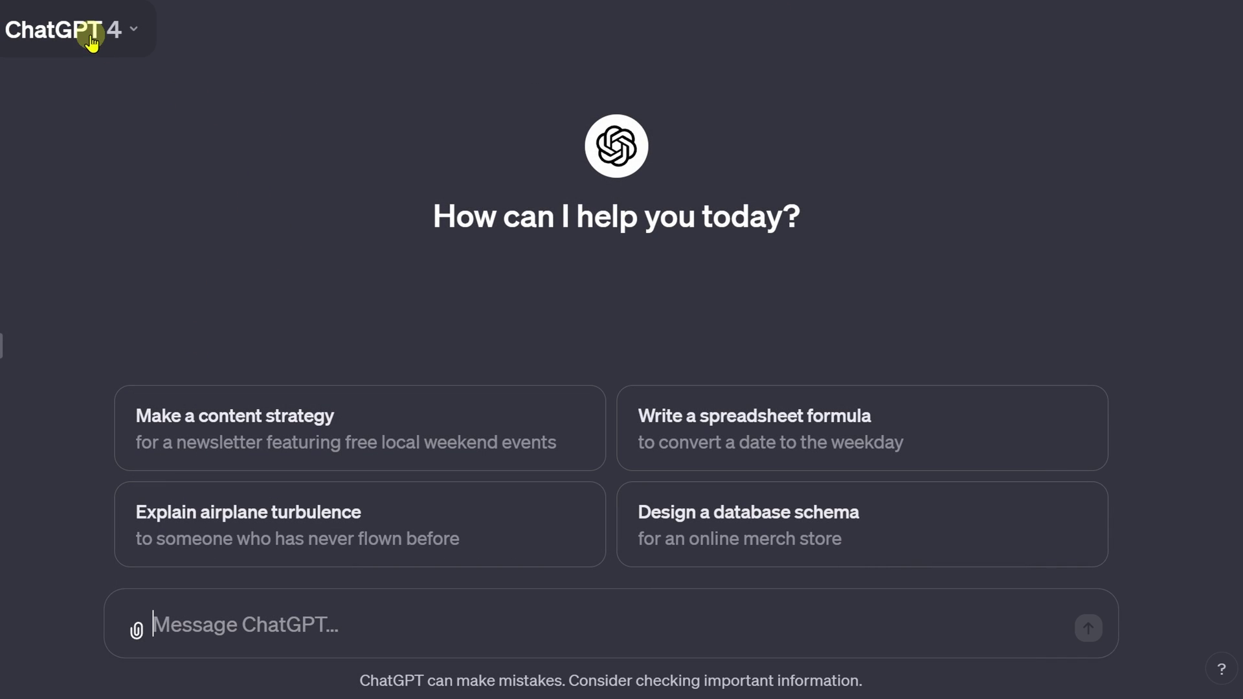
Send the request for a 50-common-foods food.txt and download the file ChatGPT provides
left_click(231, 618)
right_click(254, 631)
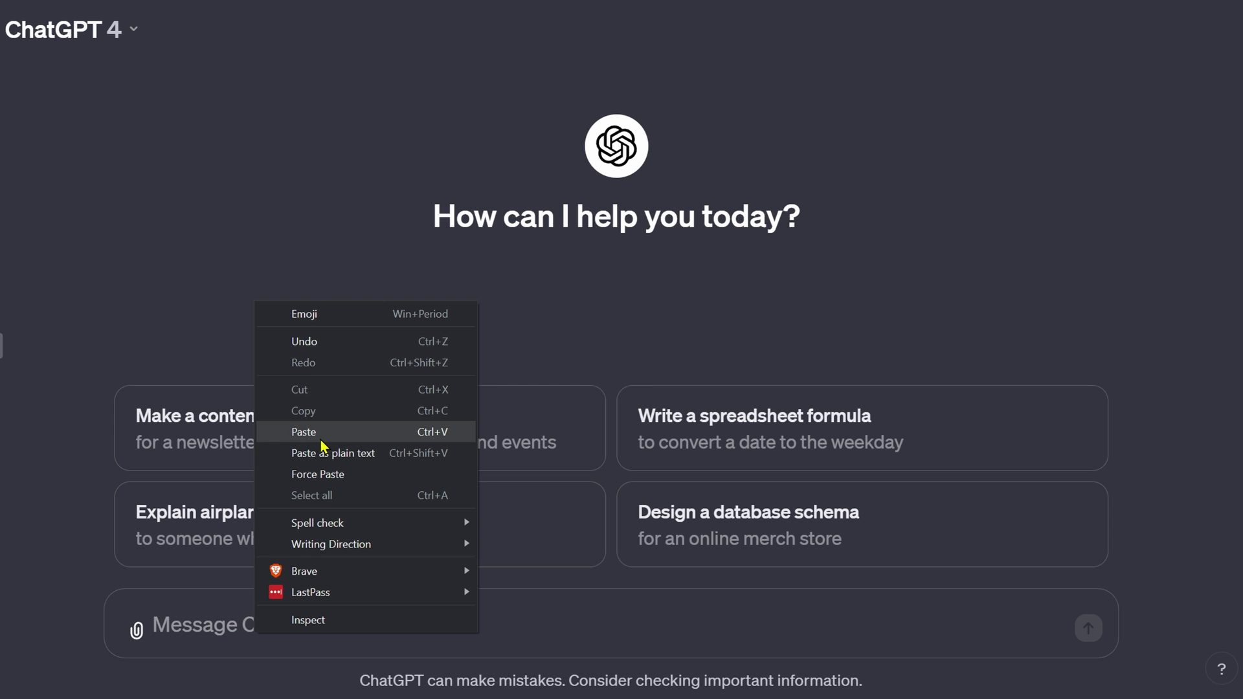
left_click(313, 432)
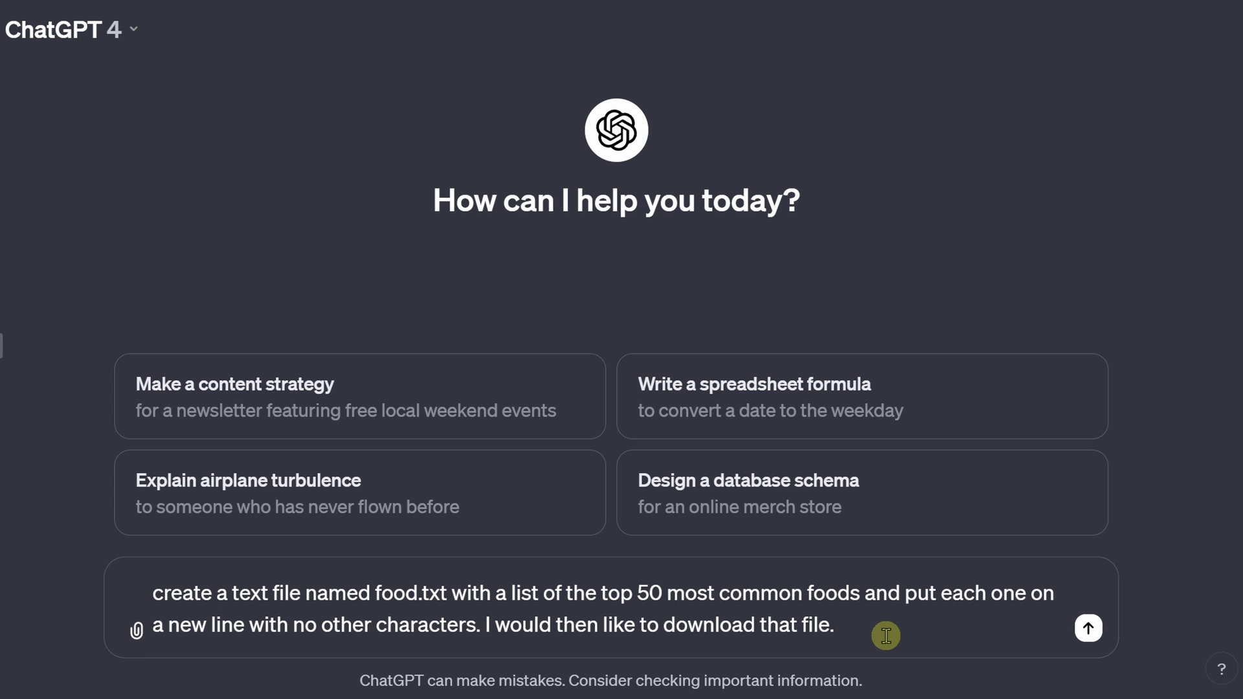
key("Return")
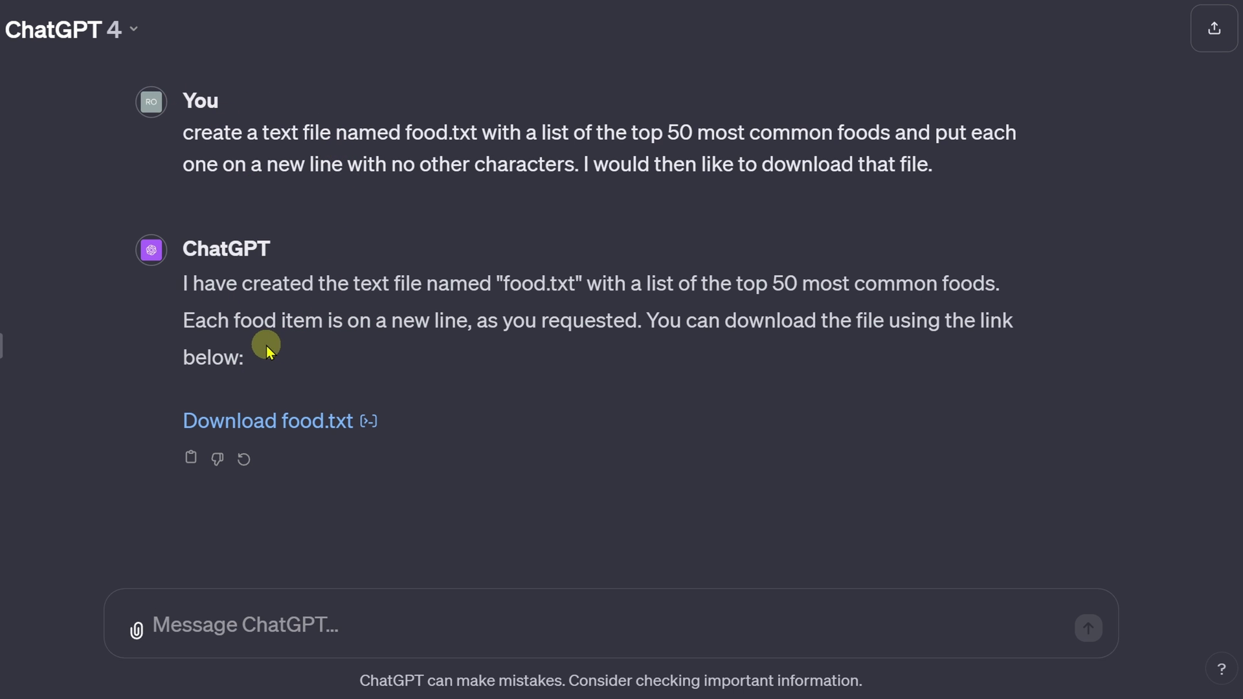
left_click(284, 426)
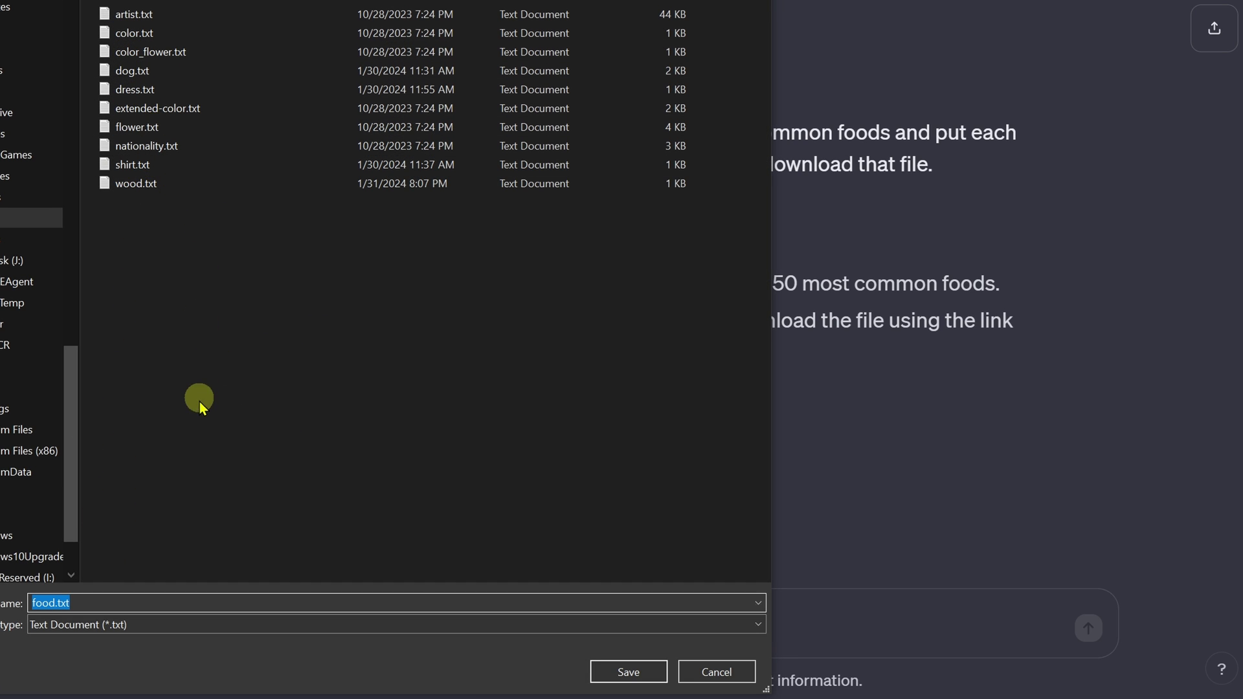
left_click(651, 677)
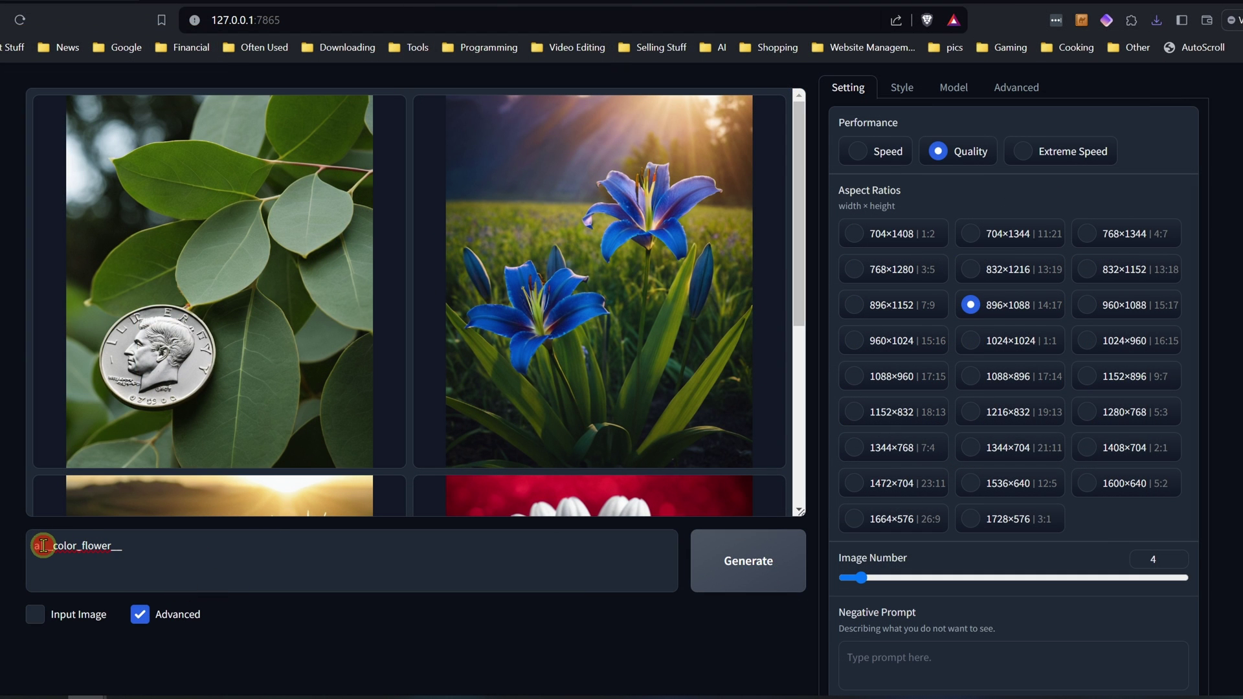
Generate images from '__food__ on a plate' with the Ads Food Photography style enabled
left_click_drag(43, 544, 174, 560)
key("BackSpace")
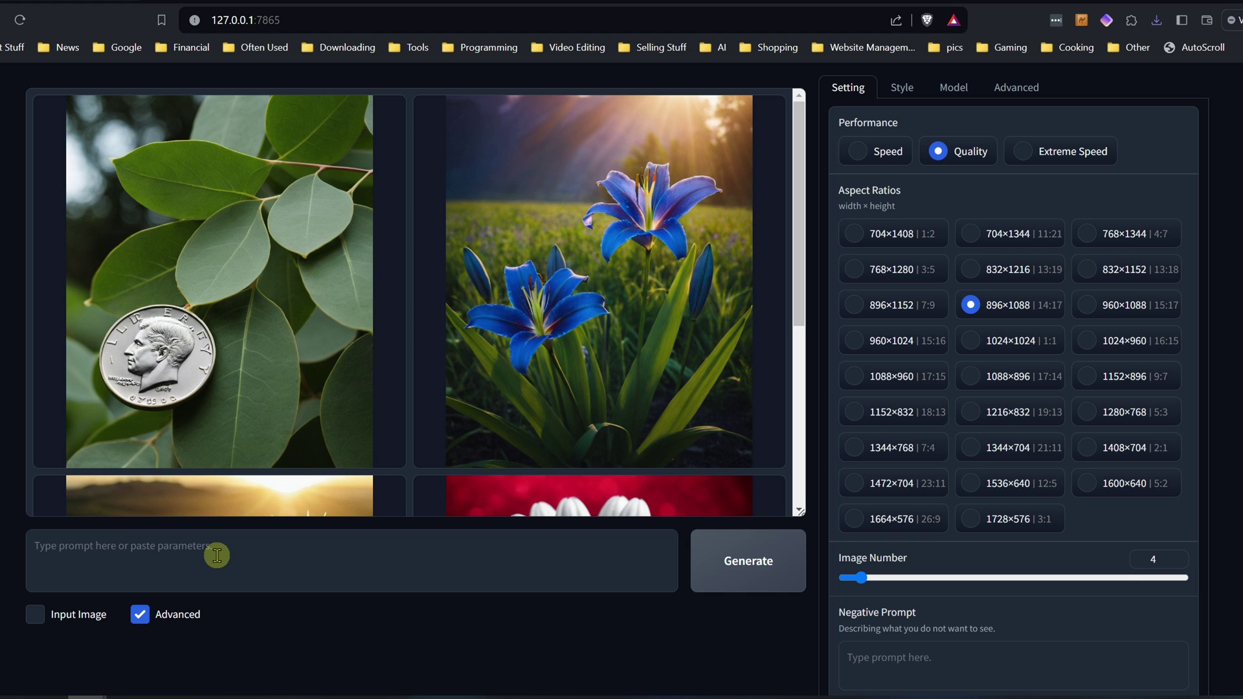
type("L a plate")
left_click(902, 86)
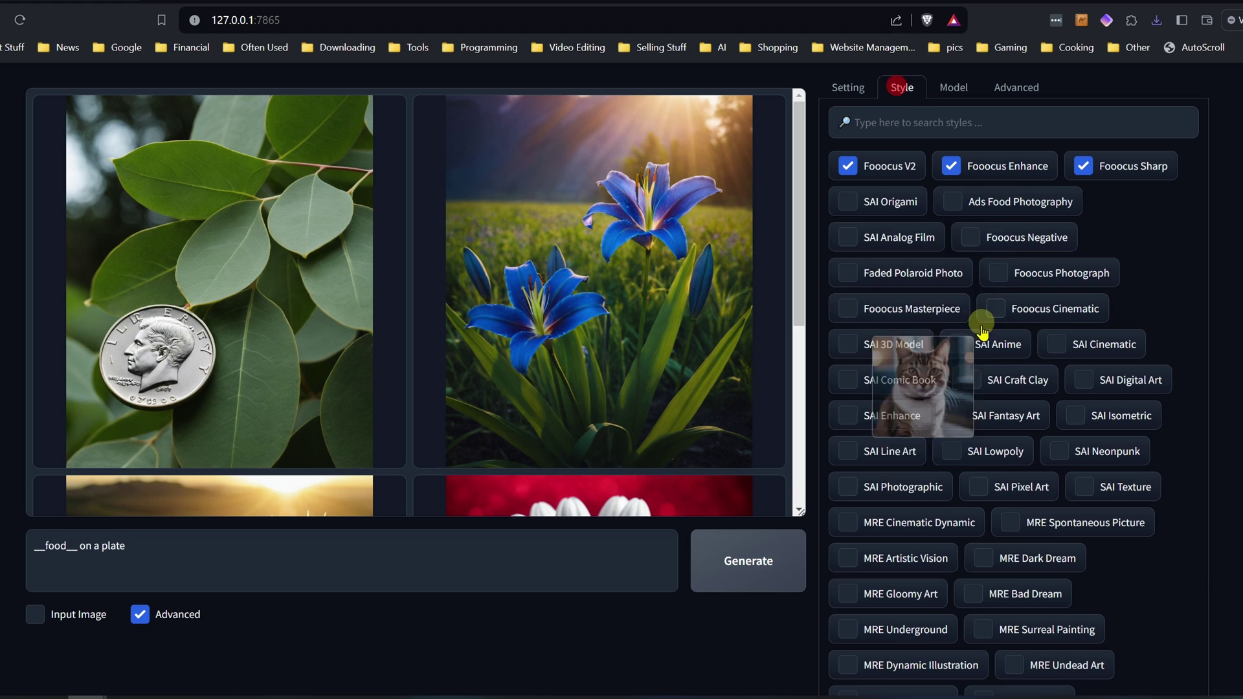
left_click(932, 200)
left_click(848, 86)
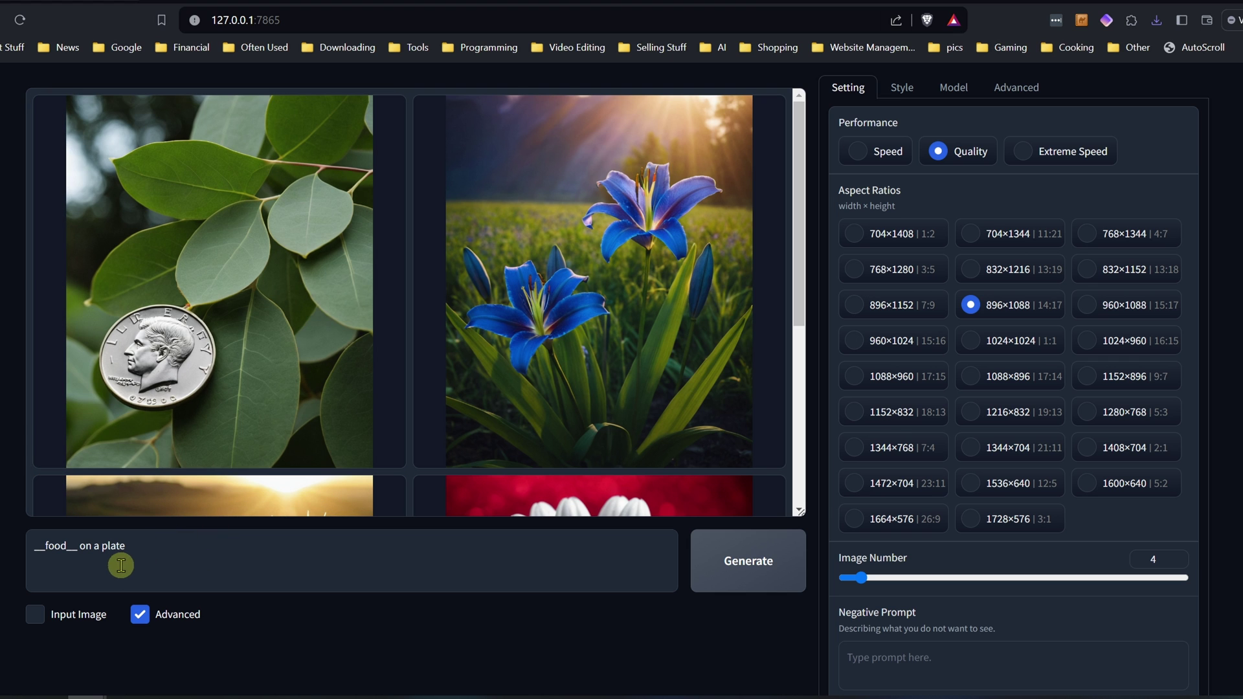
left_click(774, 580)
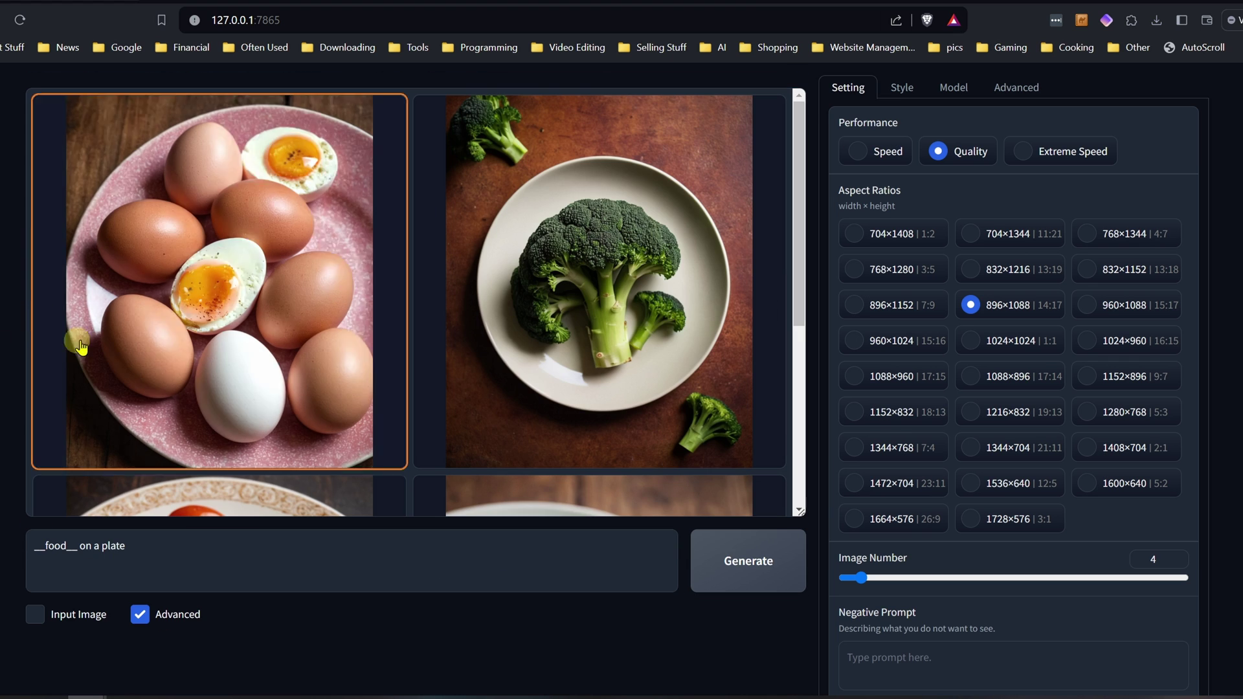
mouse_move(794, 181)
left_mouse_down()
mouse_move(799, 351)
mouse_move(756, 167)
left_mouse_up()
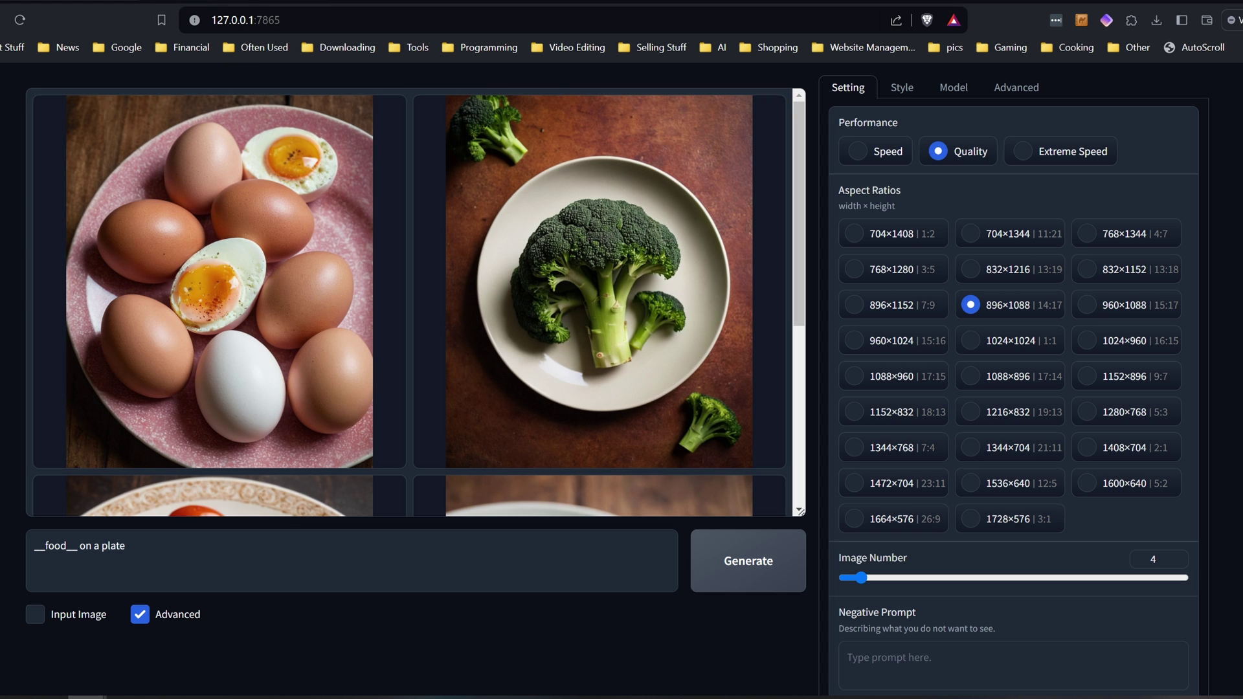
key("ctrl+Tab")
Refresh the log page to show the new food-on-a-plate entries
key("F5")
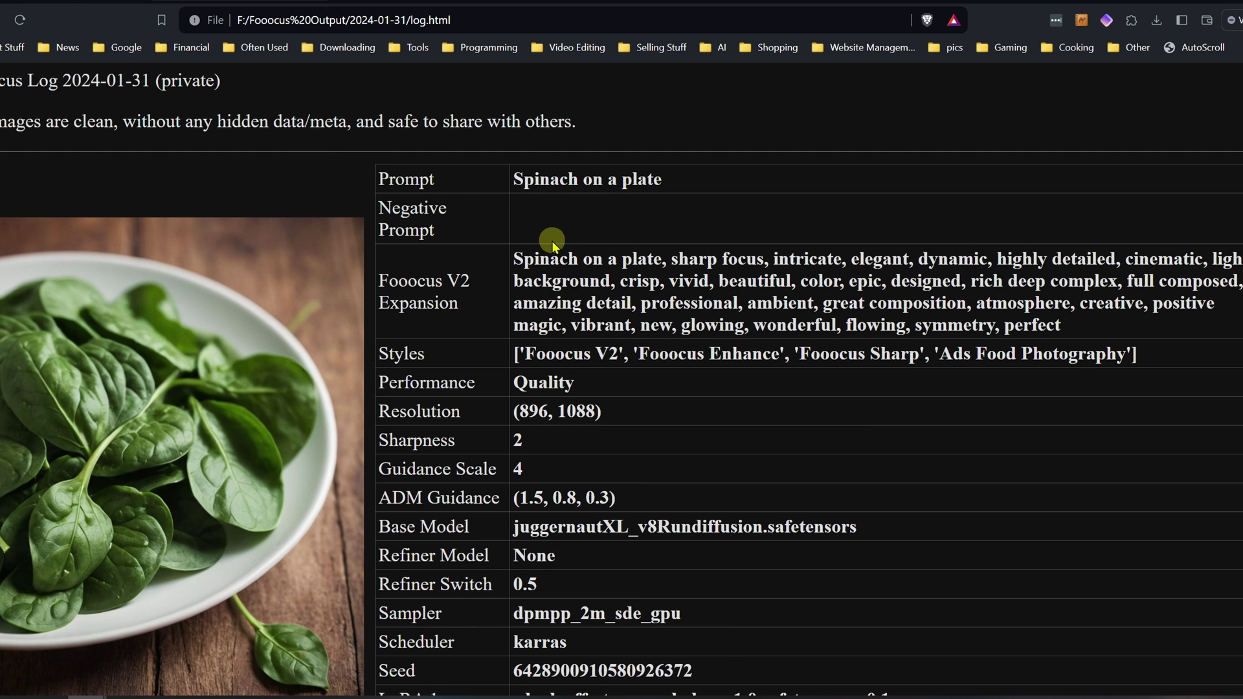
scroll(644, 255, "down", 5)
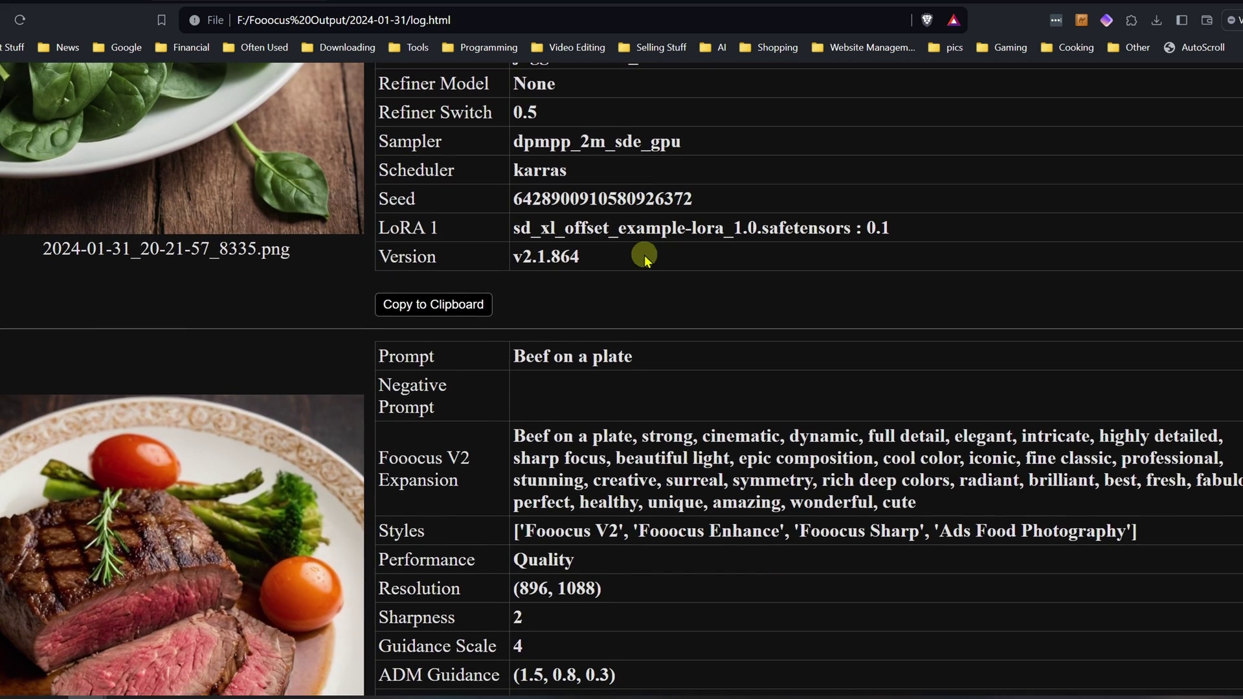
scroll(590, 389, "down", 2)
scroll(596, 396, "down", 3)
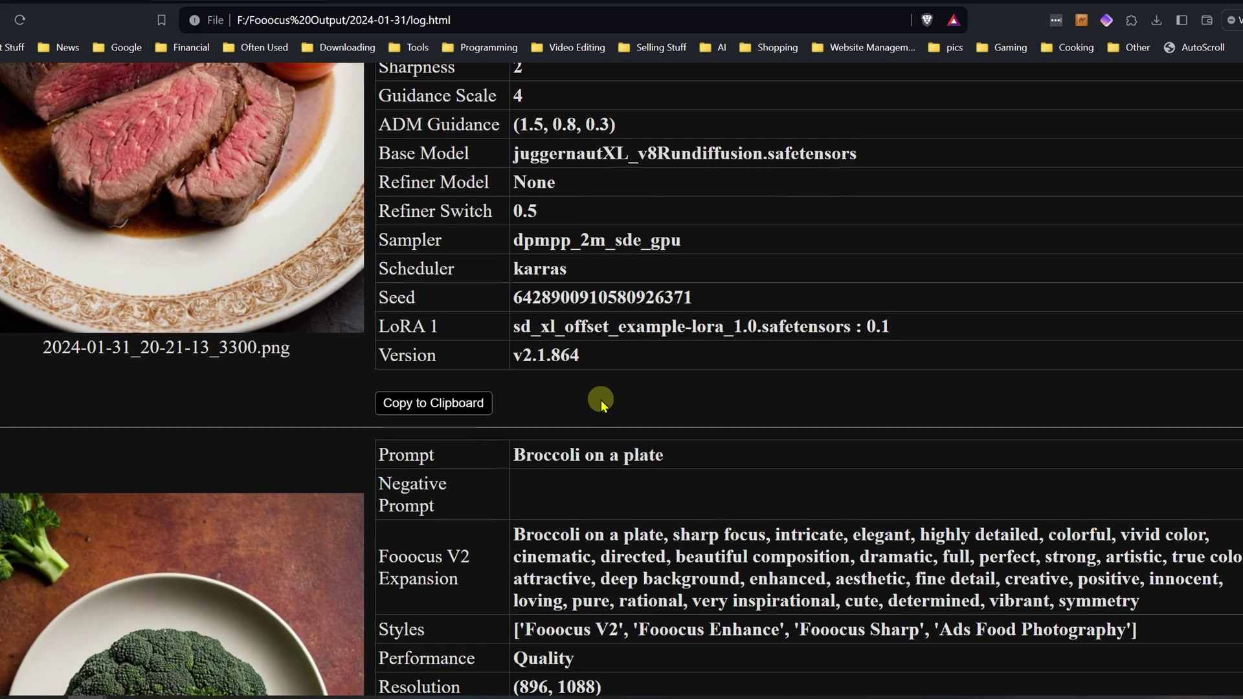
scroll(602, 399, "down", 5)
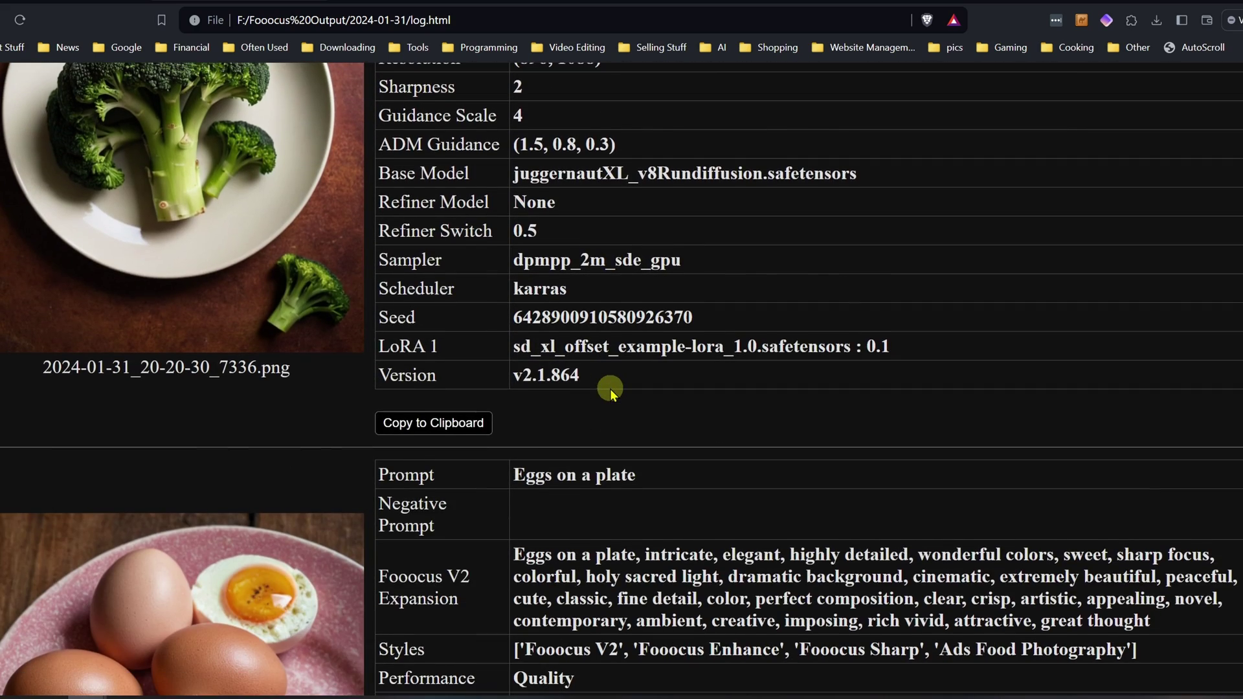
scroll(610, 388, "down", 3)
scroll(608, 385, "up", 5)
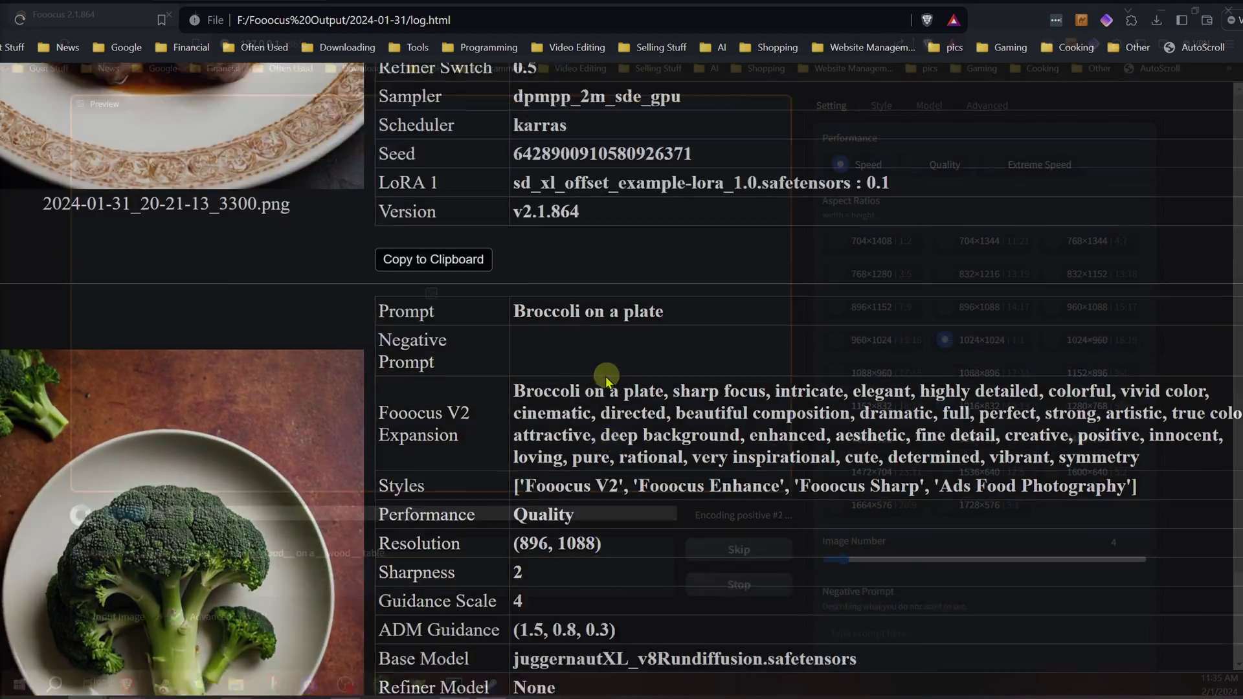
scroll(604, 381, "up", 3)
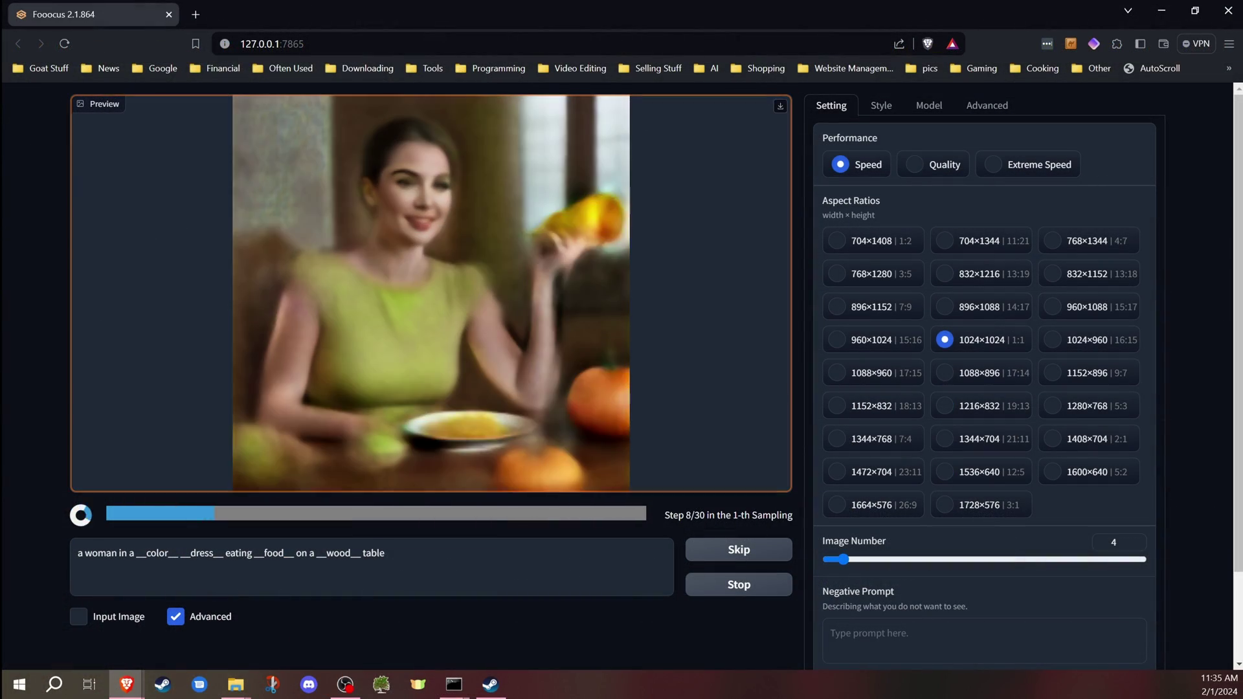